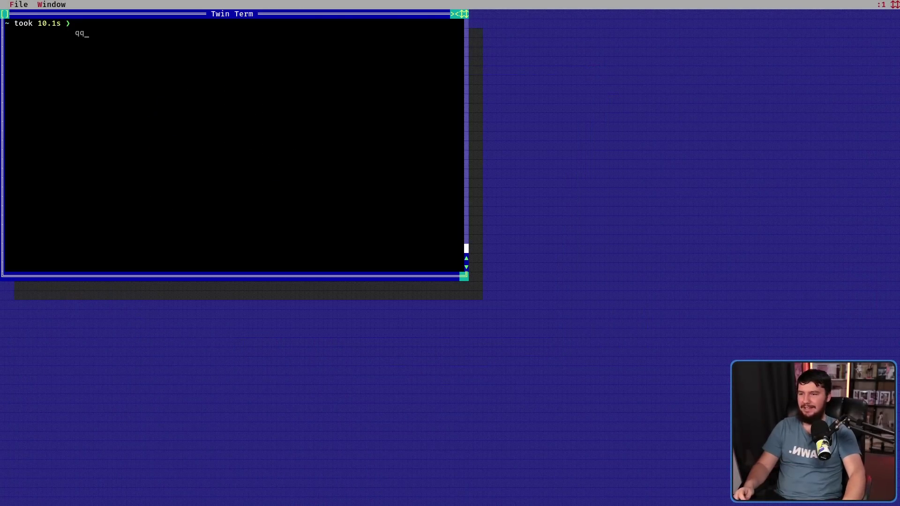
Step: Reposition the terminal window near the upper middle of the desktop and make it slightly wider and shorter
drag(231, 14, 377, 98)
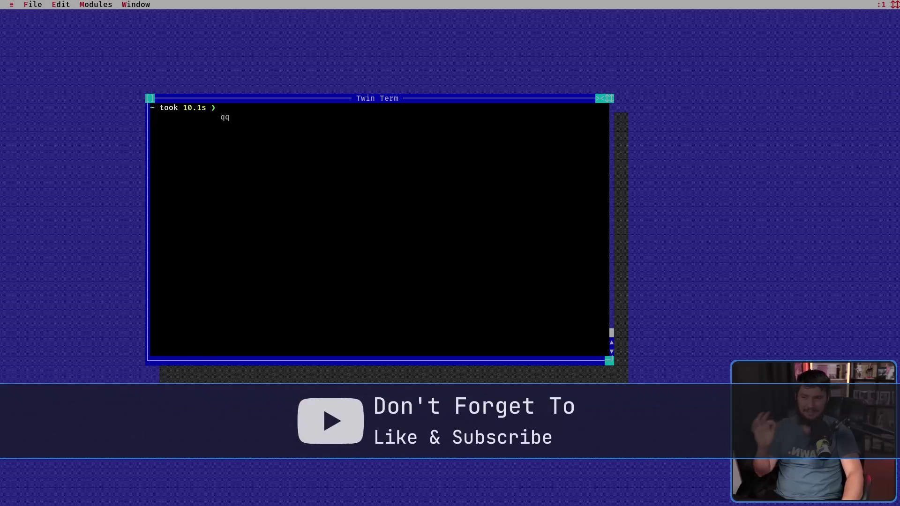
click(232, 117)
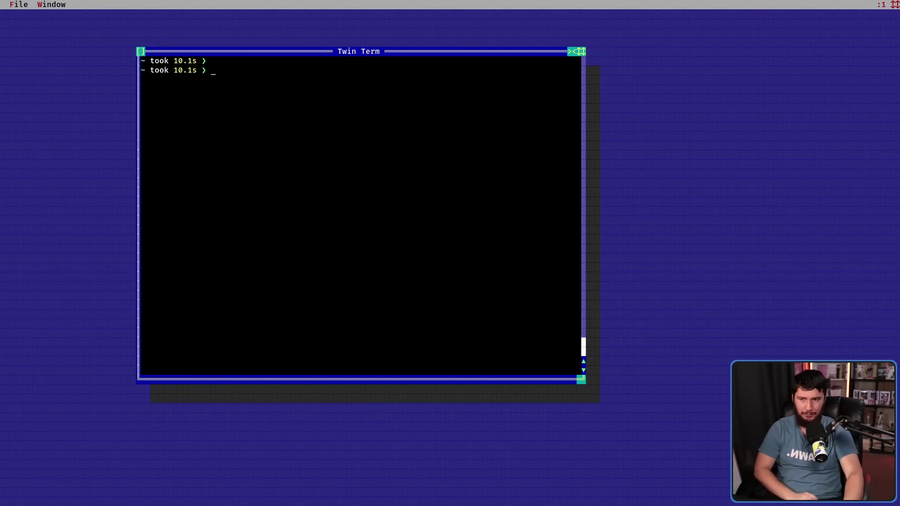
mouse_move(359, 51)
mouse_down()
mouse_move(443, 210)
mouse_move(312, 51)
mouse_move(372, 42)
mouse_up()
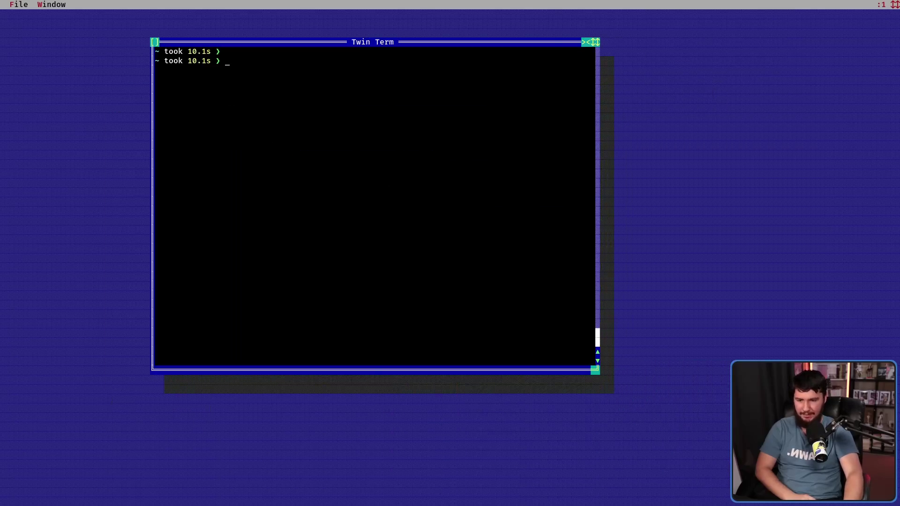
drag(596, 370, 614, 361)
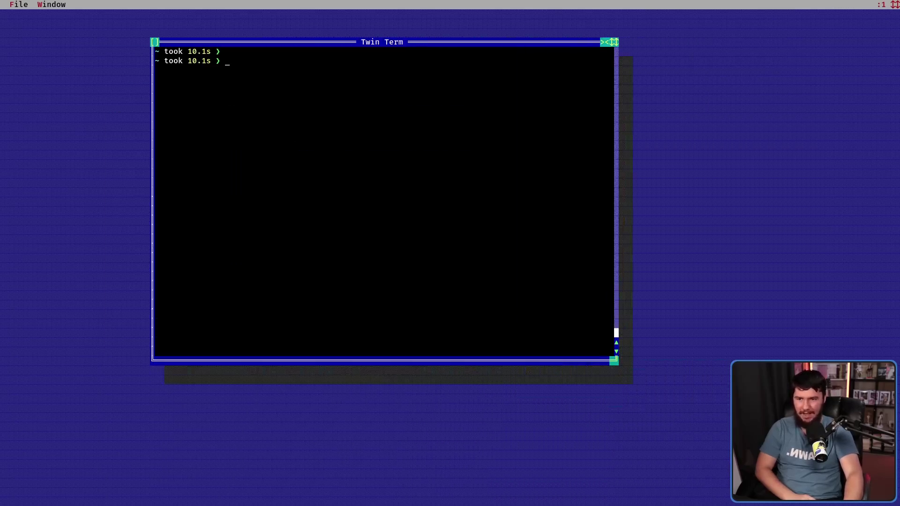
Step: Roll the terminal window up to its title bar, move it lower, unroll it and close it
click(605, 41)
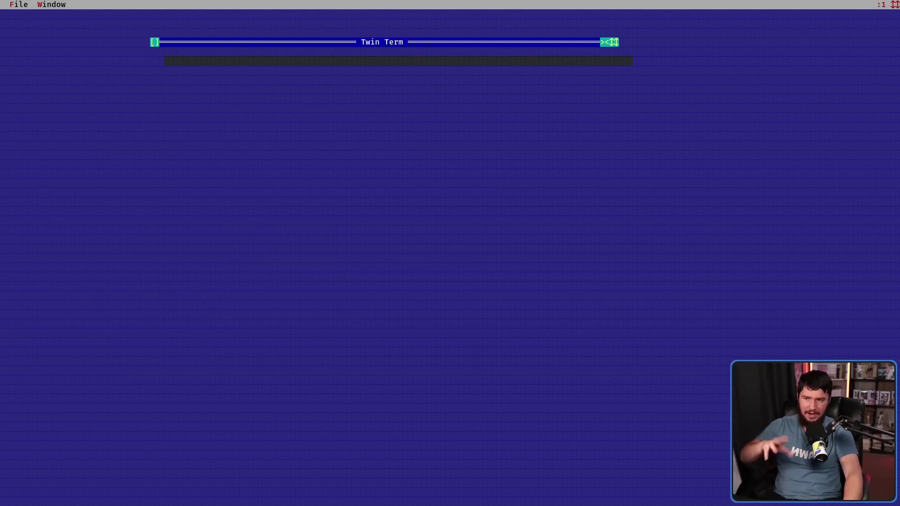
drag(382, 42, 382, 89)
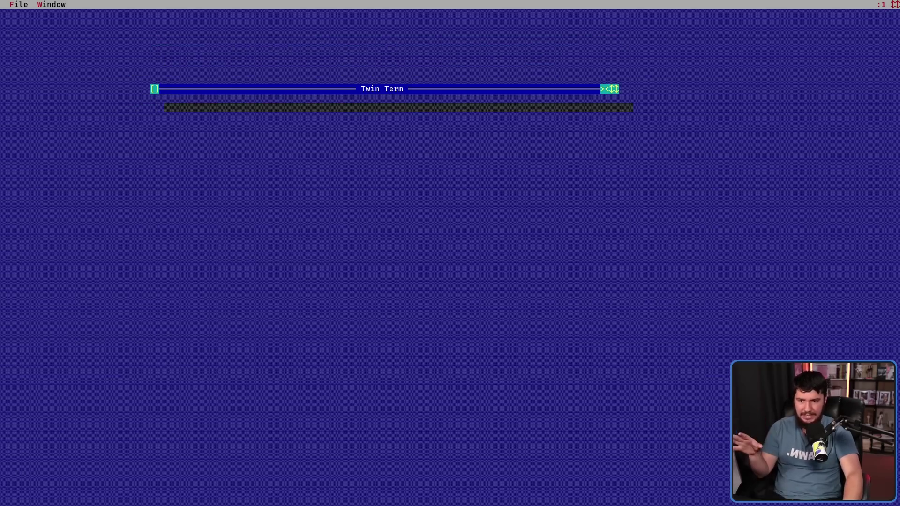
click(605, 88)
click(154, 89)
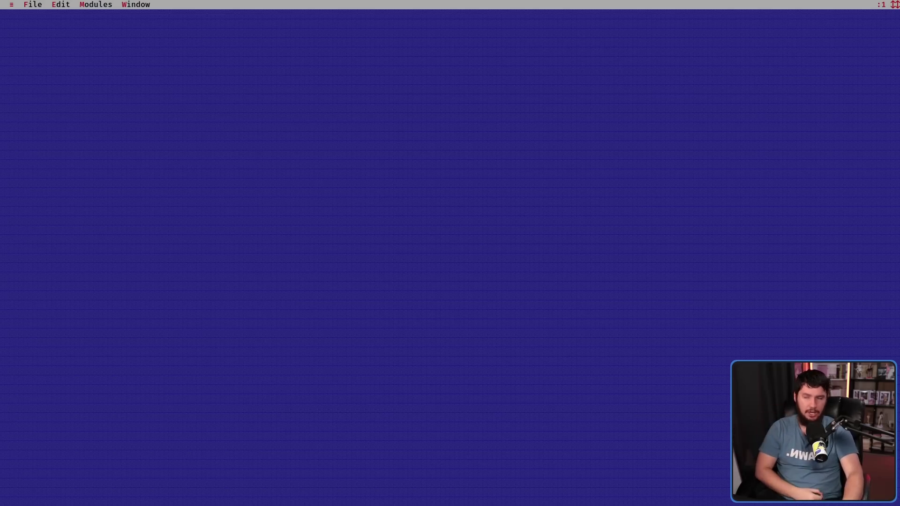
Step: Open a new terminal window and move it to the middle of the desktop
click(33, 4)
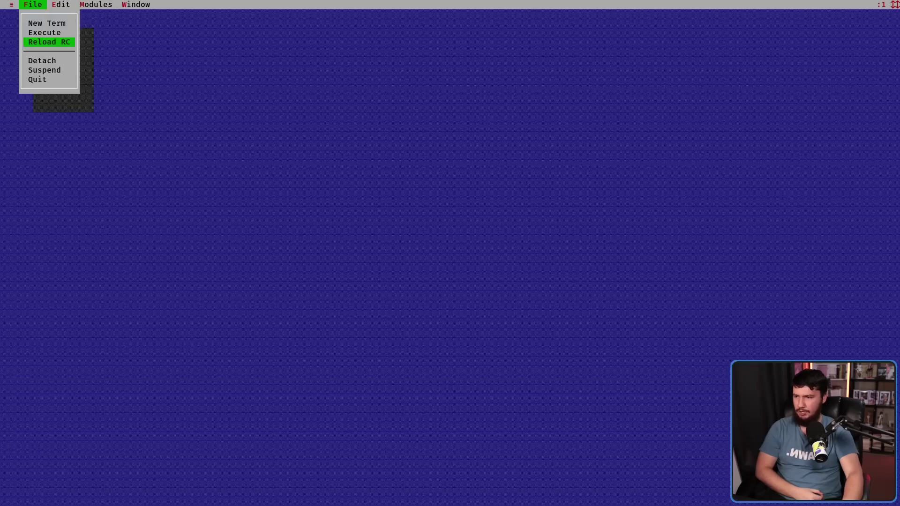
key(Return)
text(qq)
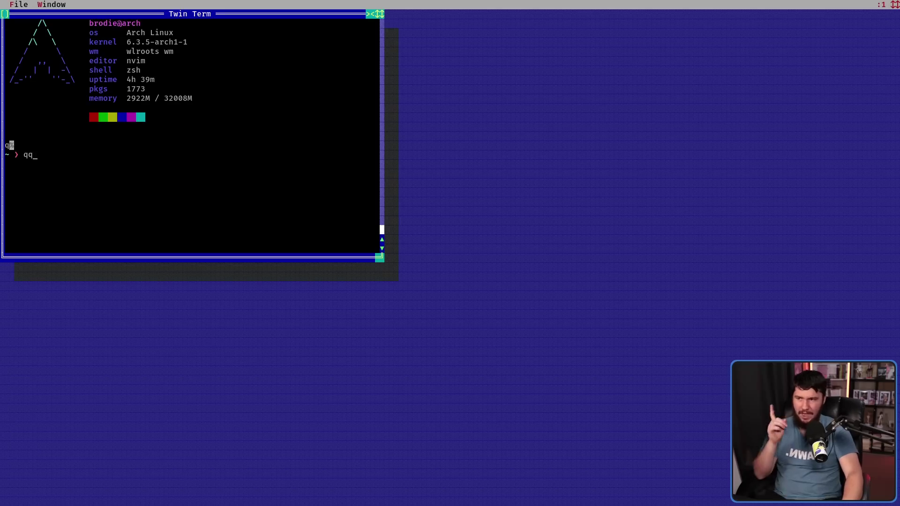
drag(190, 13, 383, 98)
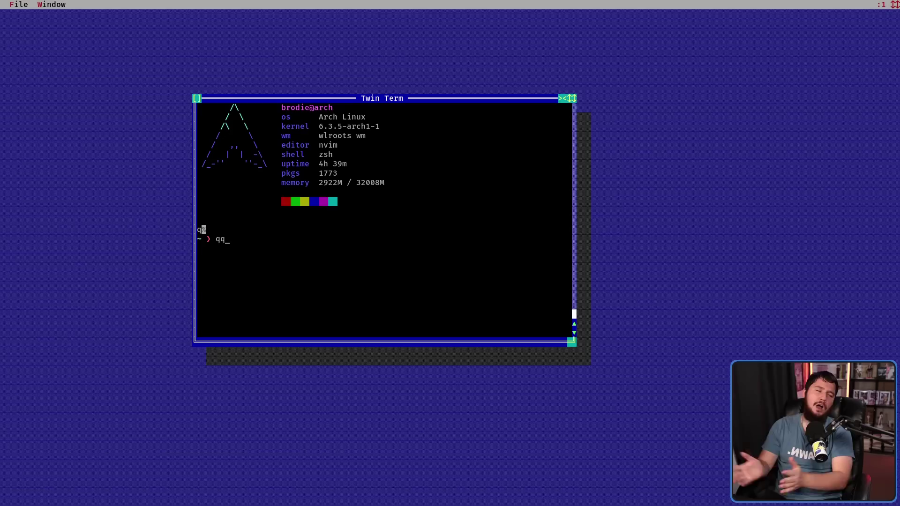
Step: Run btop in the new terminal
text(b)
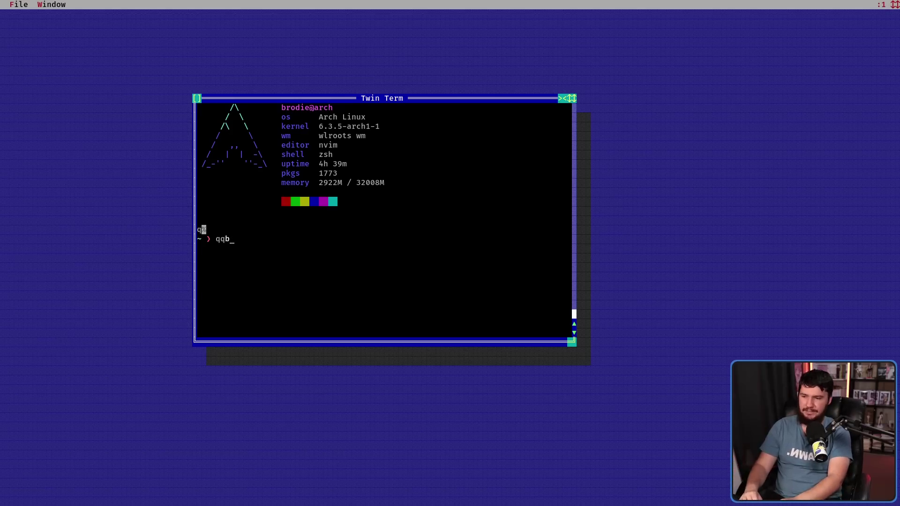
text(top)
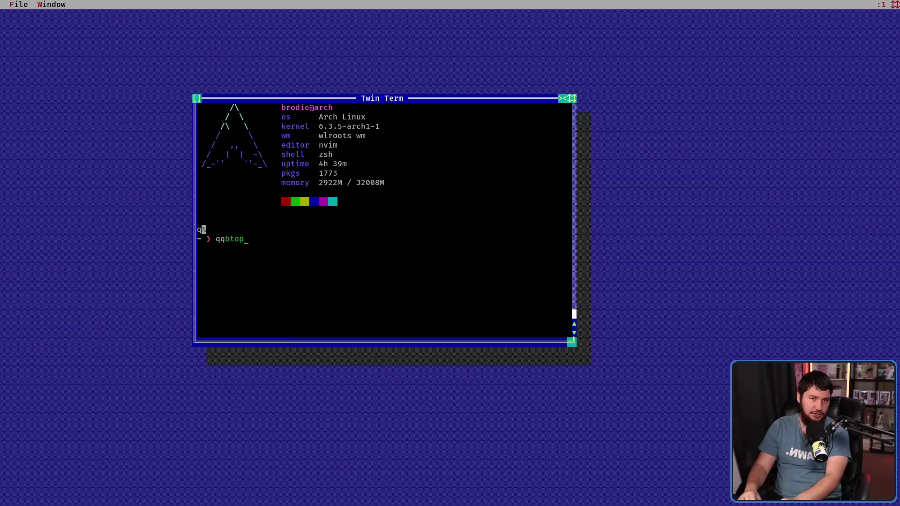
key(Return)
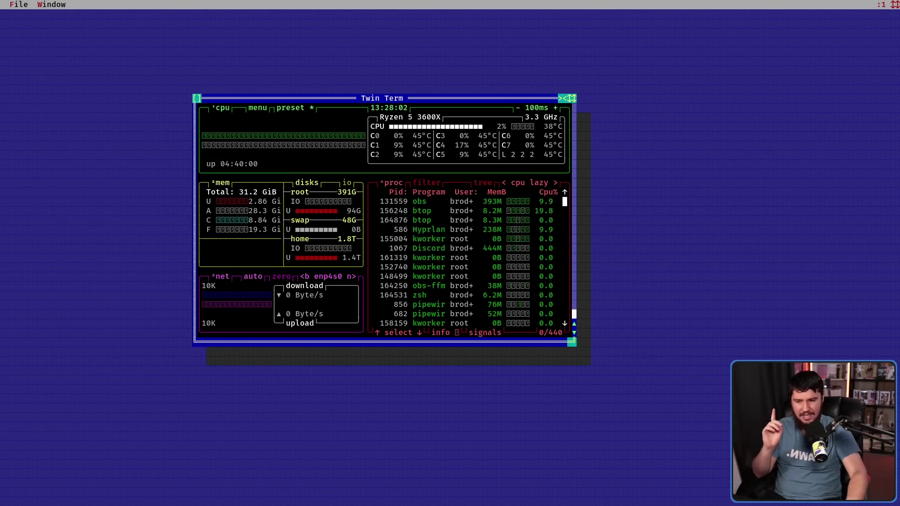
Step: Set btop's color theme to flat-remix-light in its options and leave the btop menus
key(m)
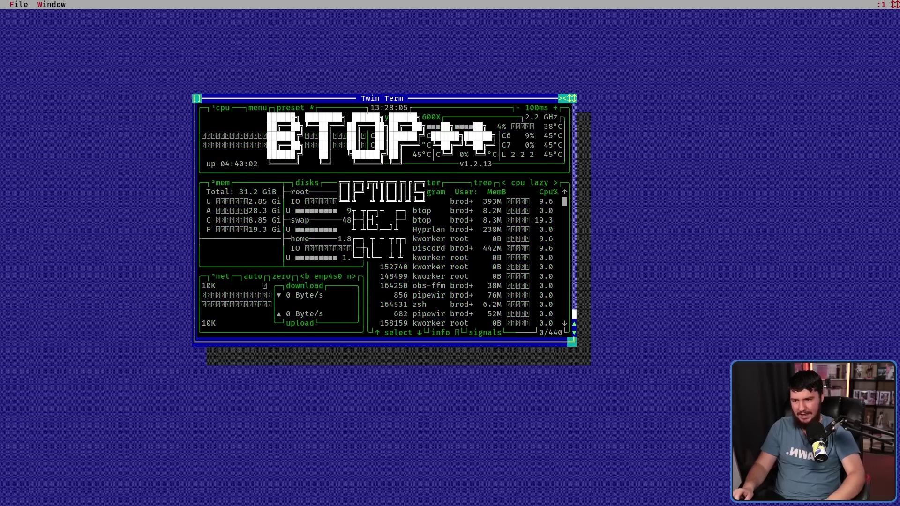
key(Return)
key(Right)
key(Right)
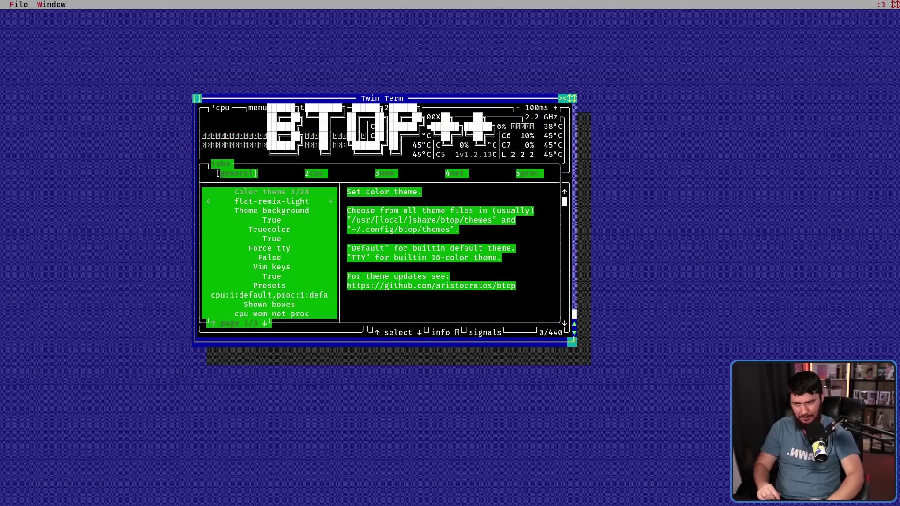
key(Escape)
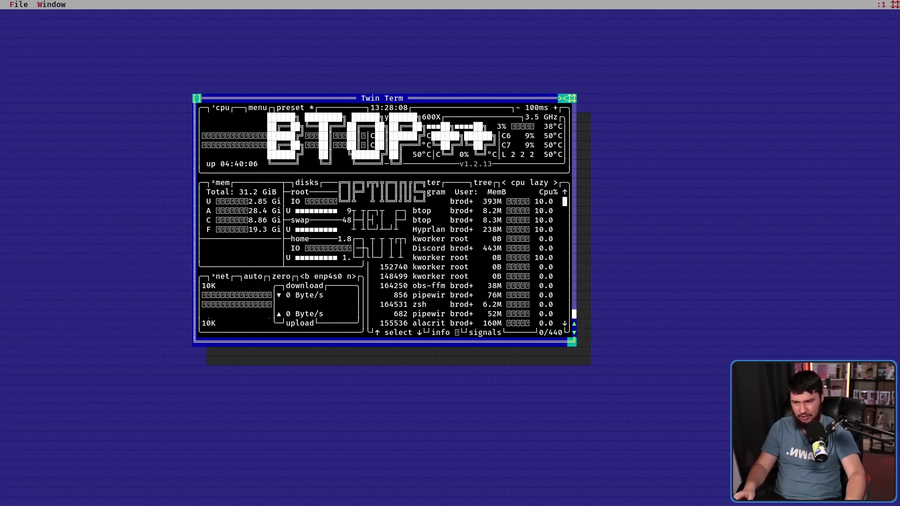
key(Escape)
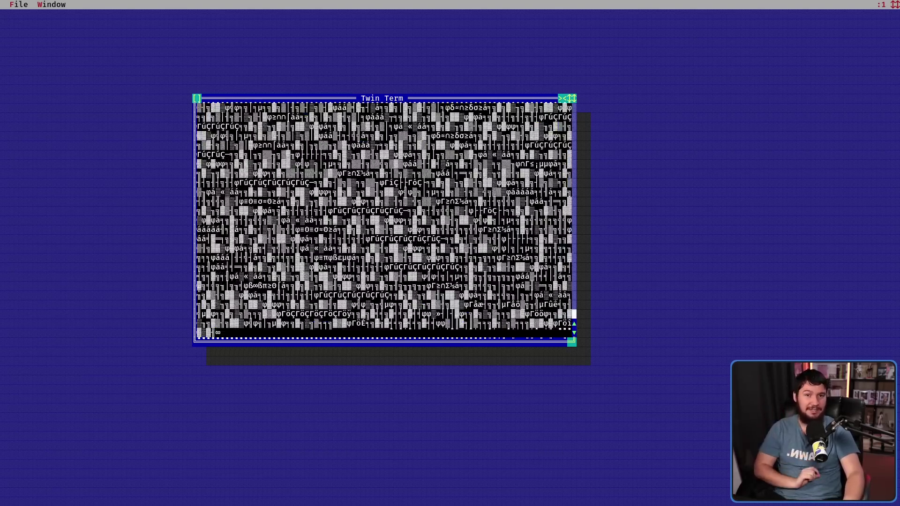
Step: Replace the garbled btop terminal with a new terminal running htop
click(197, 98)
click(33, 4)
click(47, 23)
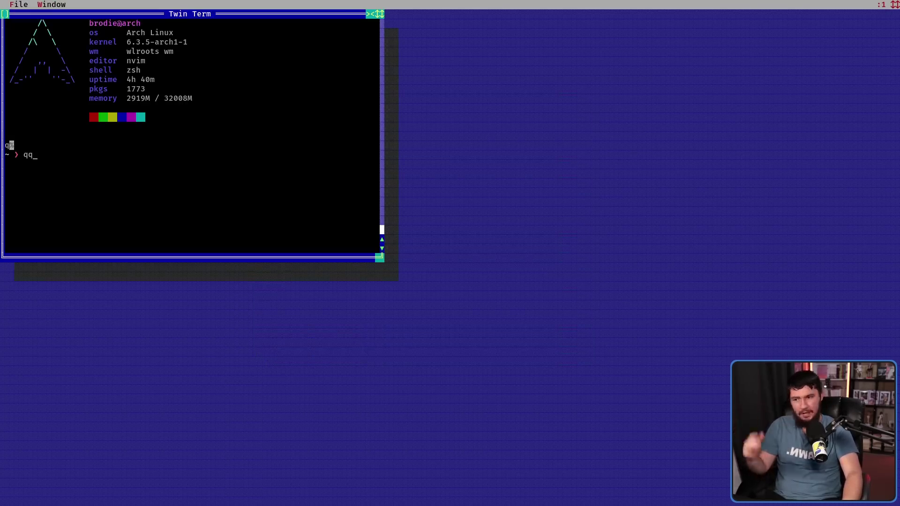
text(htop)
key(Return)
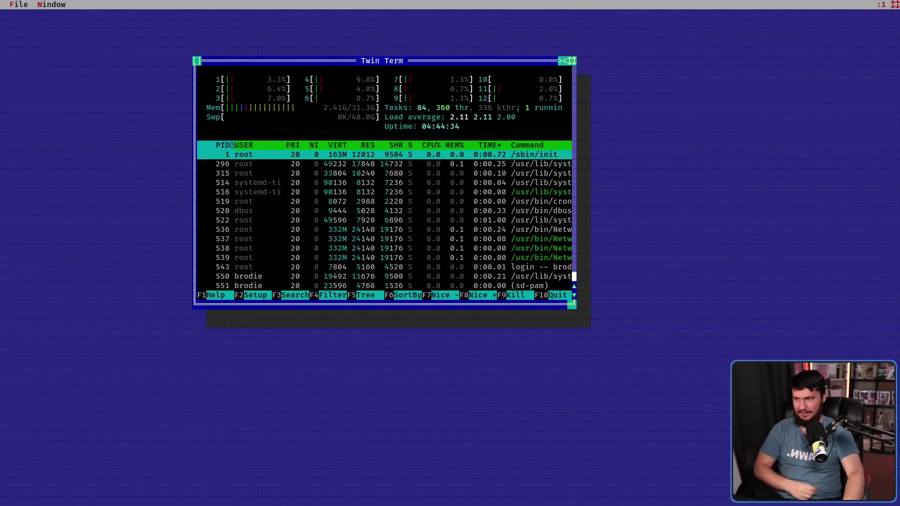
click(18, 4)
drag(19, 4, 33, 23)
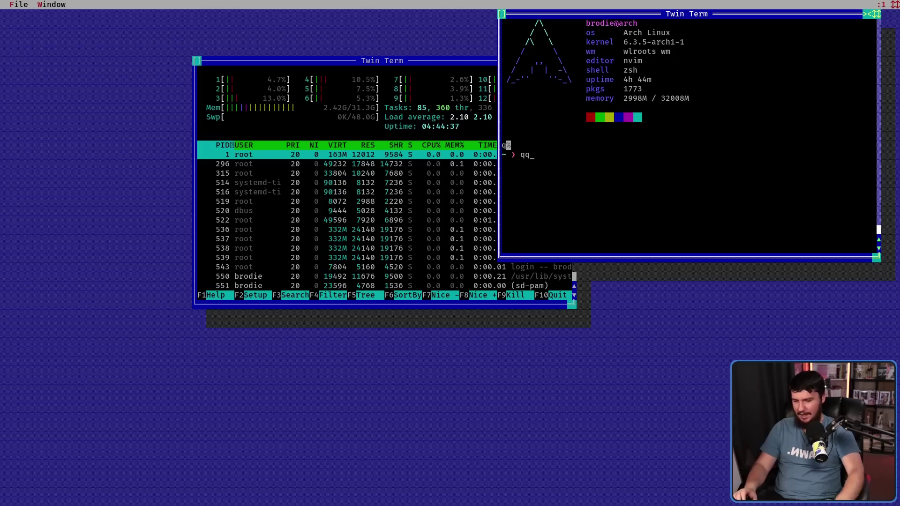
text(w3m ww)
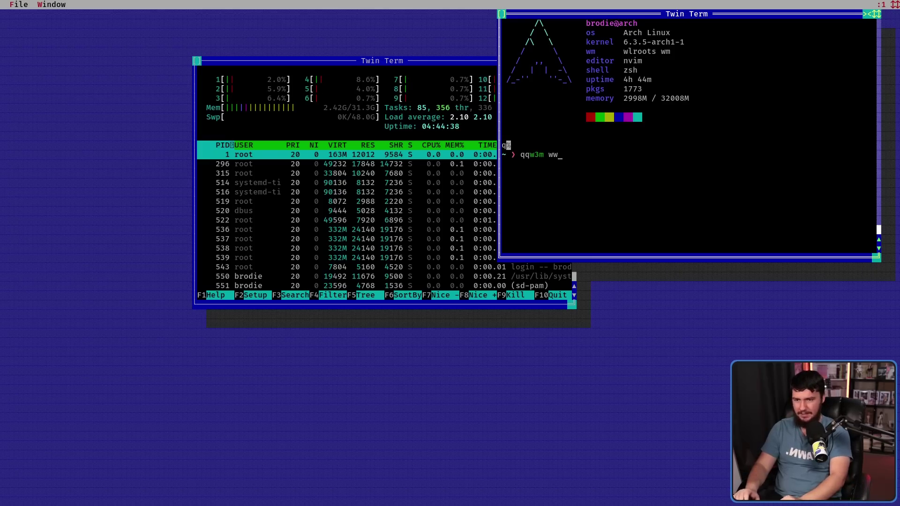
text(w.google.com)
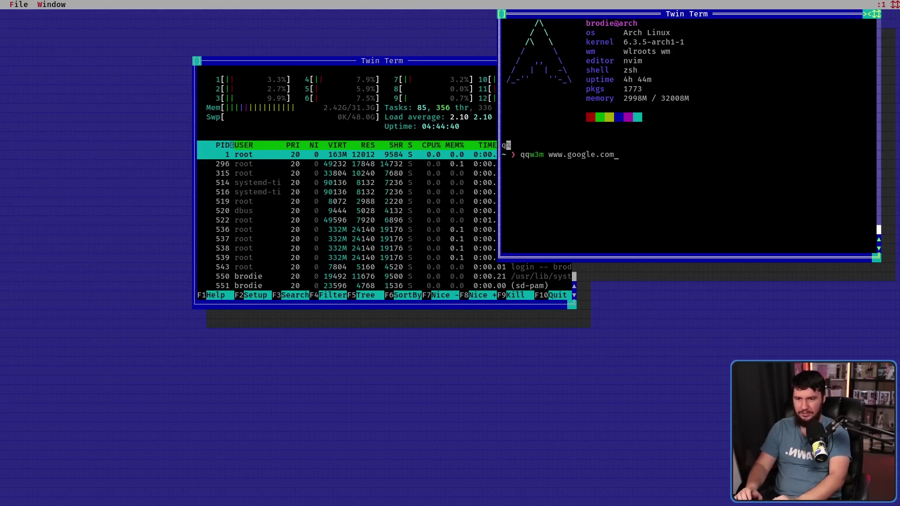
key(Return)
drag(686, 14, 461, 41)
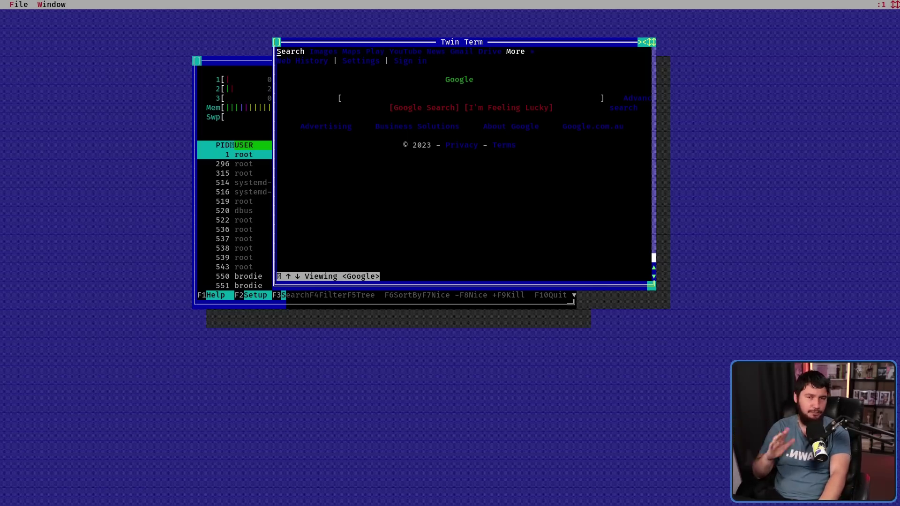
Step: Open a third terminal window alongside the htop and w3m windows
key(F12)
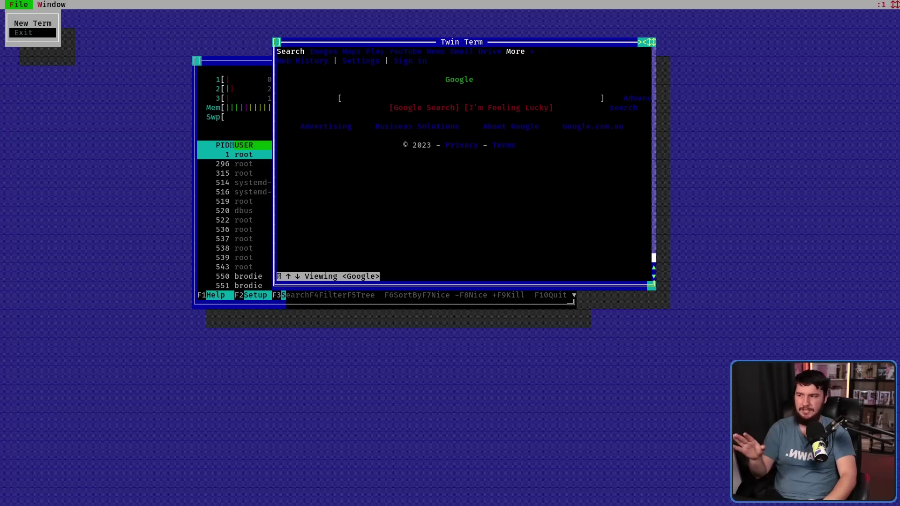
key(Up)
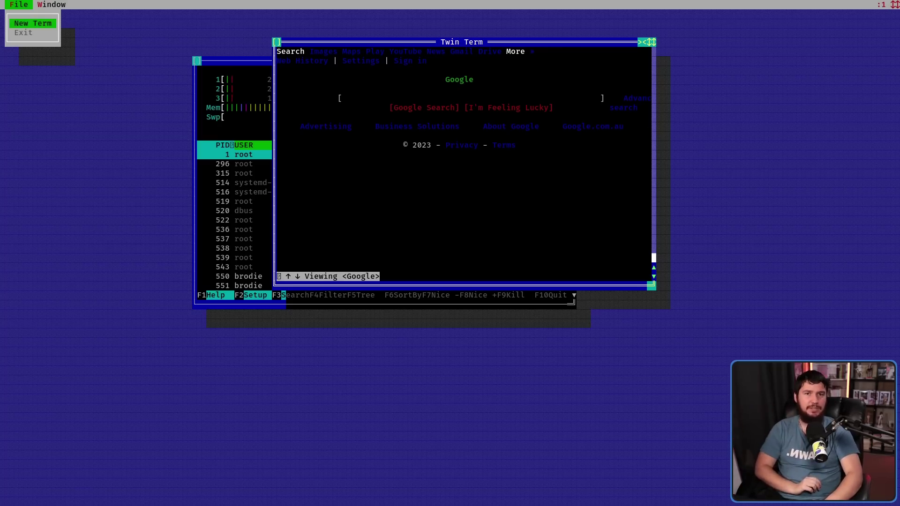
key(Return)
text(qq)
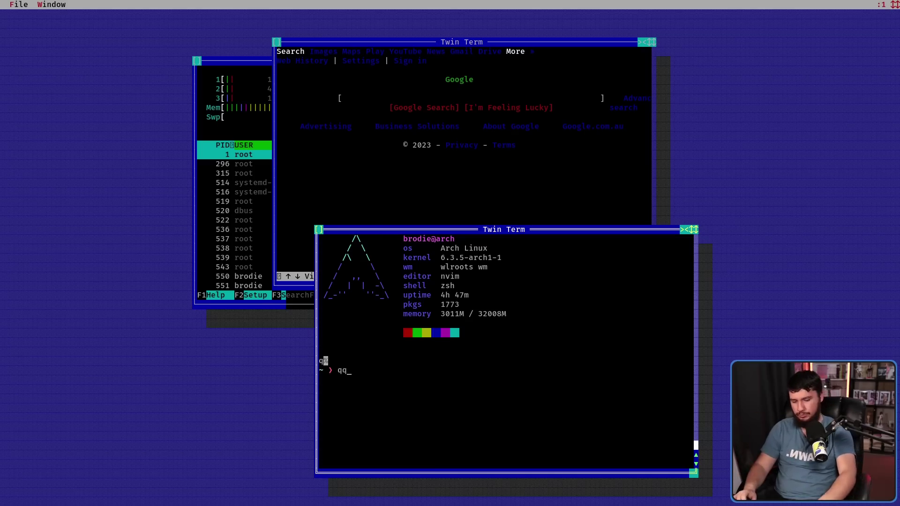
Step: Use the window Move command to shift the newest terminal to the desktop's far left and up over the htop window
key(F12)
key(Right)
key(Down)
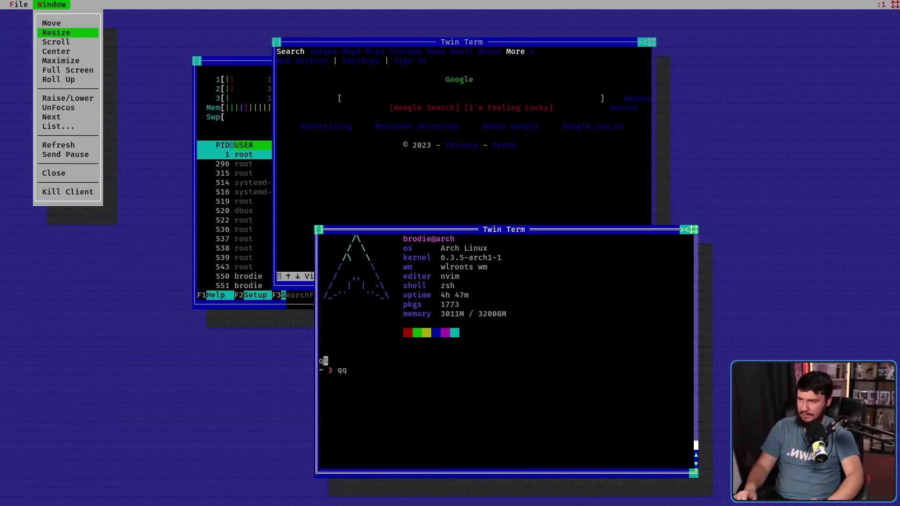
key(Down)
key(Up)
key(Up)
key(Down)
key(Up)
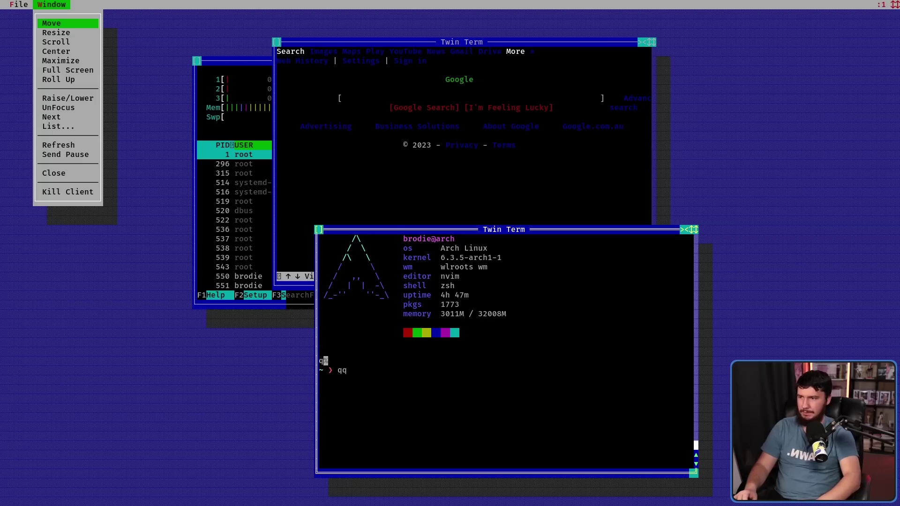
key(Return)
key(Left)
key(Left)
key(Left)
key(Left)
key(Left)
key(Left)
key(Left)
key(Left)
key(Left)
key(Left)
key(Left)
key(Left)
key(Left)
key(Left)
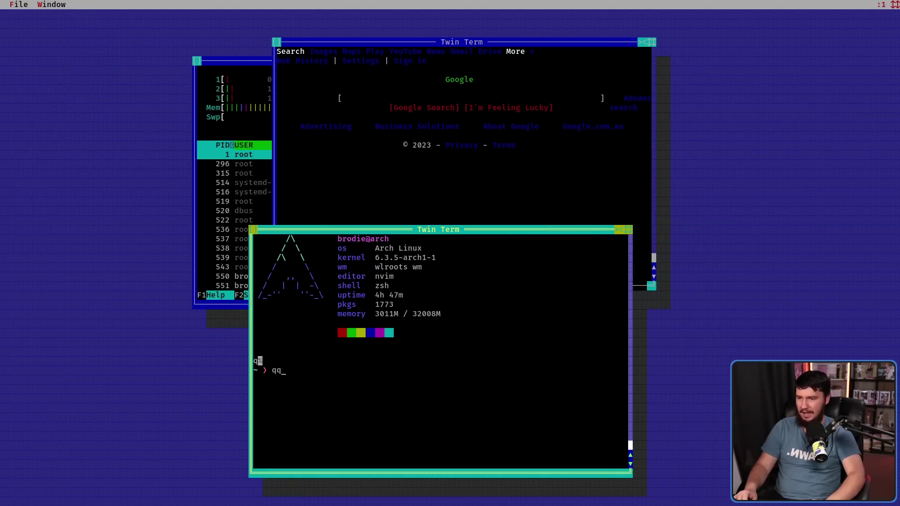
key(Left)
key(Left)
key(Left)
key(Left)
key(Left)
key(Left)
key(Left)
key(Left)
key(Left)
key(Left)
key(Left)
key(Left)
key(Left)
key(Left)
key(Left)
key(Left)
key(Left)
key(Left)
key(Left)
key(Left)
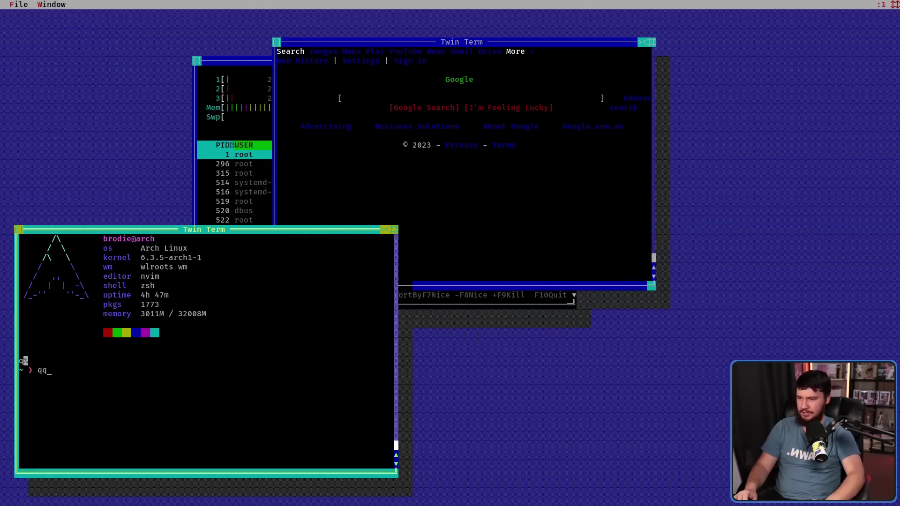
key(Left)
key(Up)
key(Up)
key(Up)
key(Up)
key(Up)
key(Up)
key(Up)
key(Up)
key(Up)
key(Up)
key(Up)
key(Up)
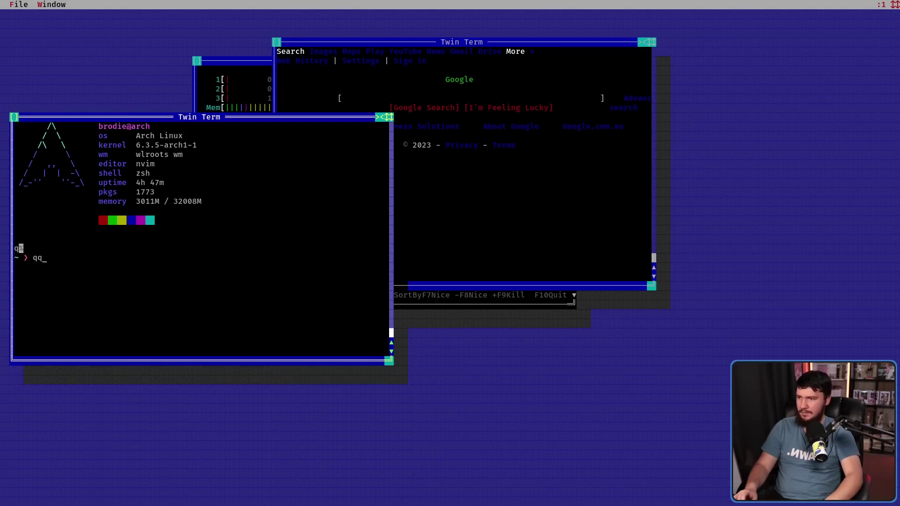
Step: Review the window commands from Move down to Roll Up for the system-info terminal
key(Pause)
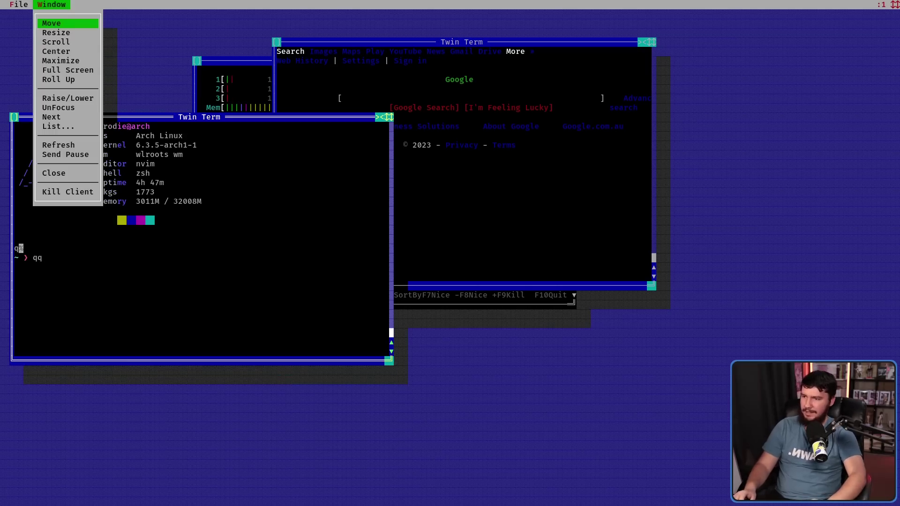
key(Down)
key(Down)
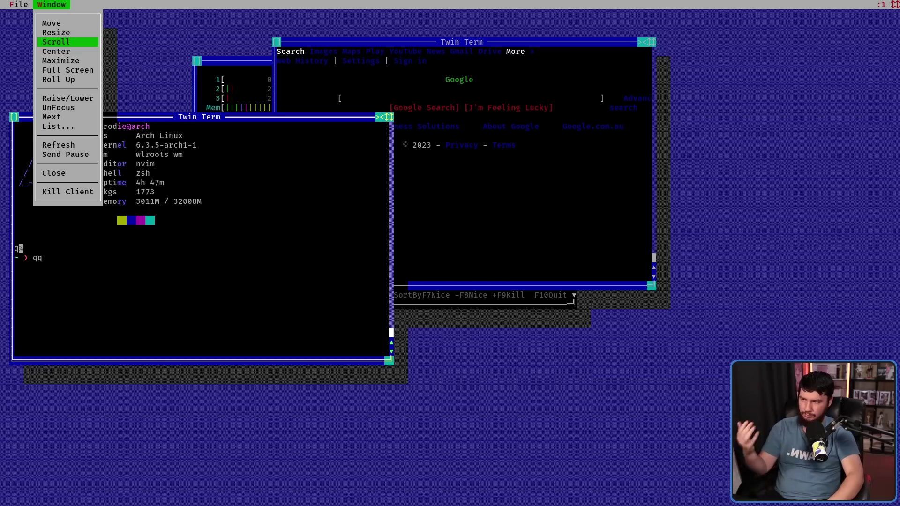
key(Down)
key(Down)
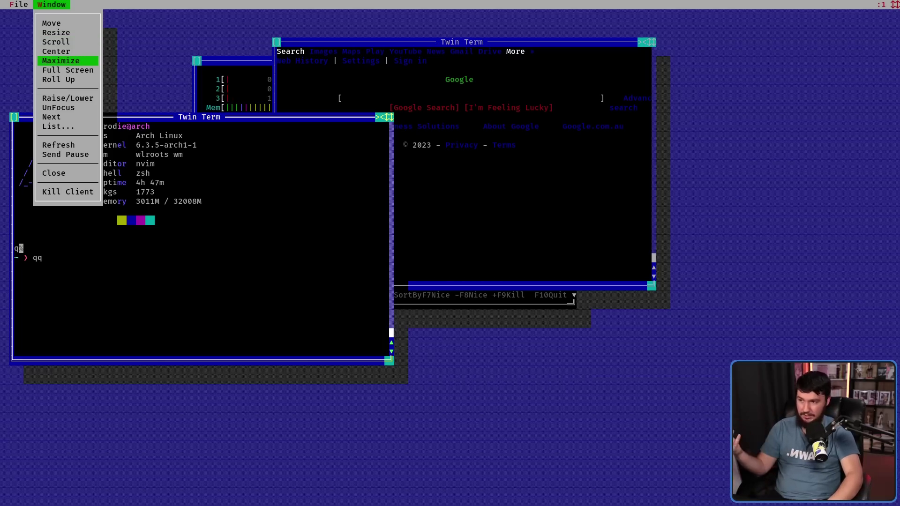
key(Down)
key(Down)
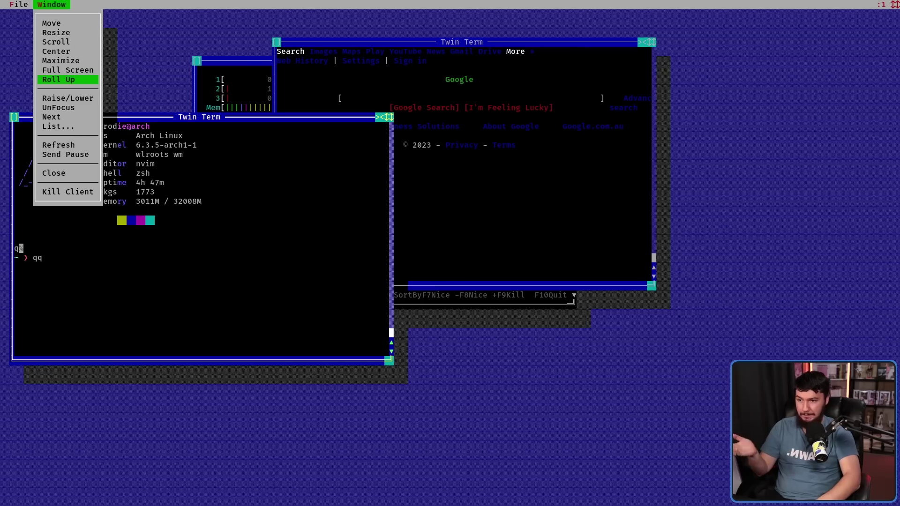
key(Return)
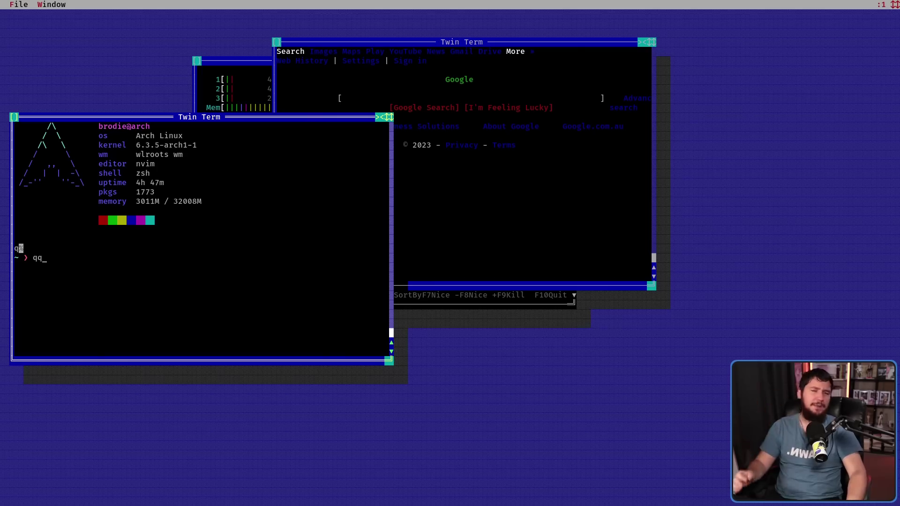
Step: Bring the w3m window to the front, followed by the htop window, using the window-switching commands
key(F12)
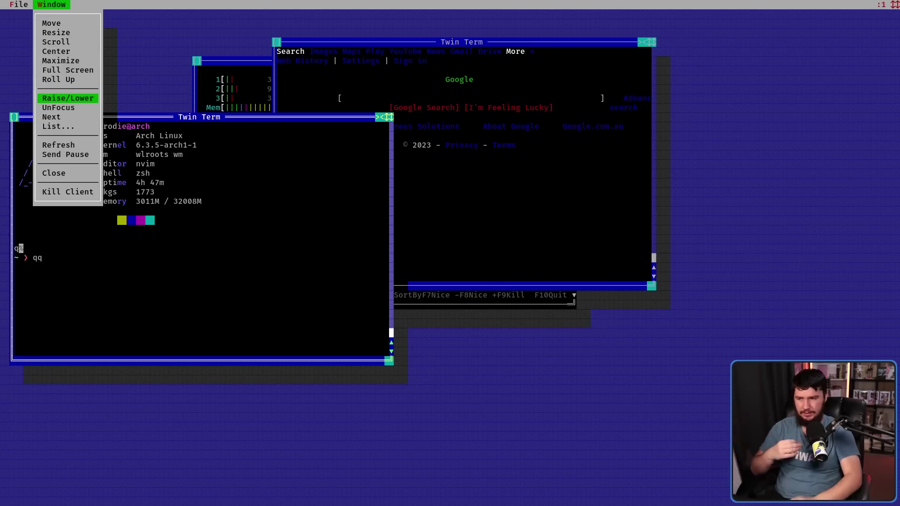
key(Return)
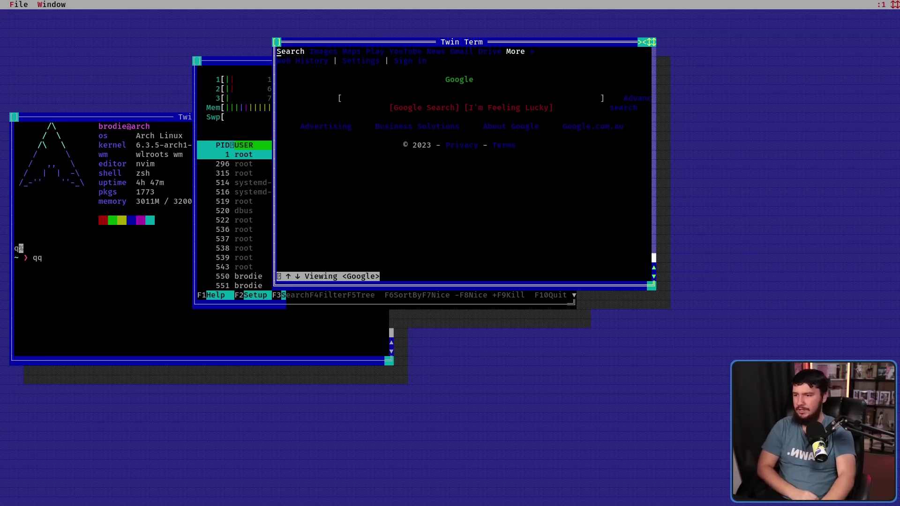
key(Pause)
key(Return)
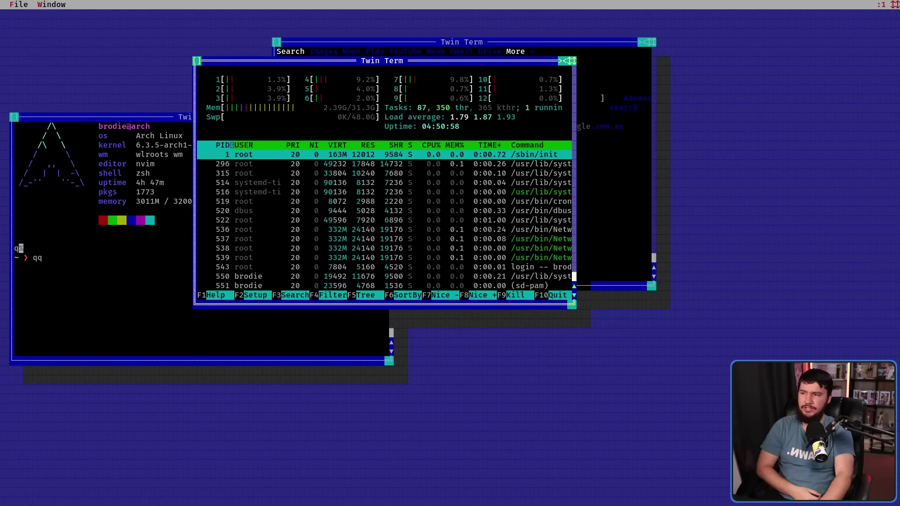
Step: Show the list of open windows on the desktop
key(F12)
key(Down)
key(Down)
key(Down)
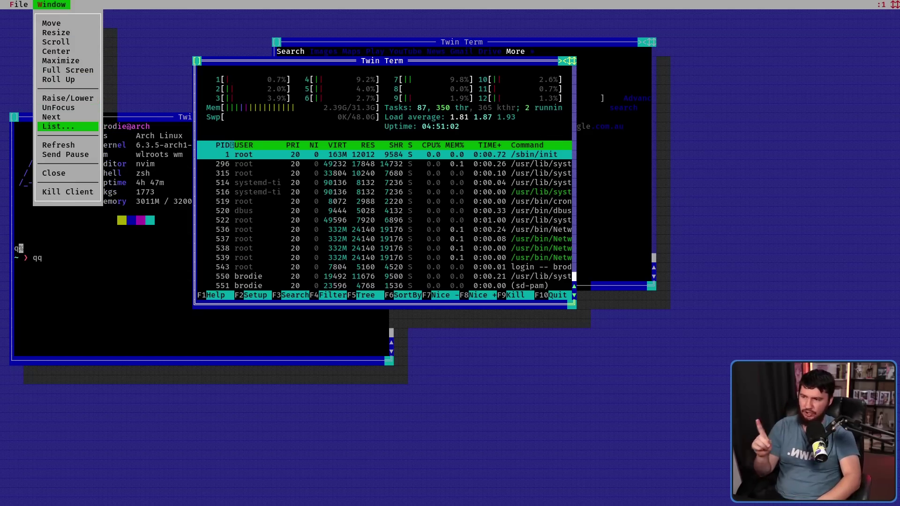
key(Return)
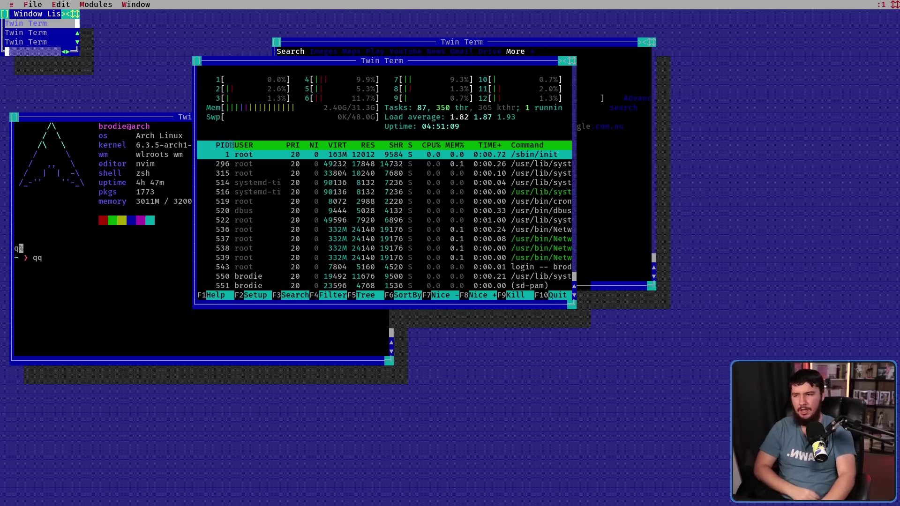
Step: Open the Clock window beside the window list
key(F12)
key(Up)
key(Up)
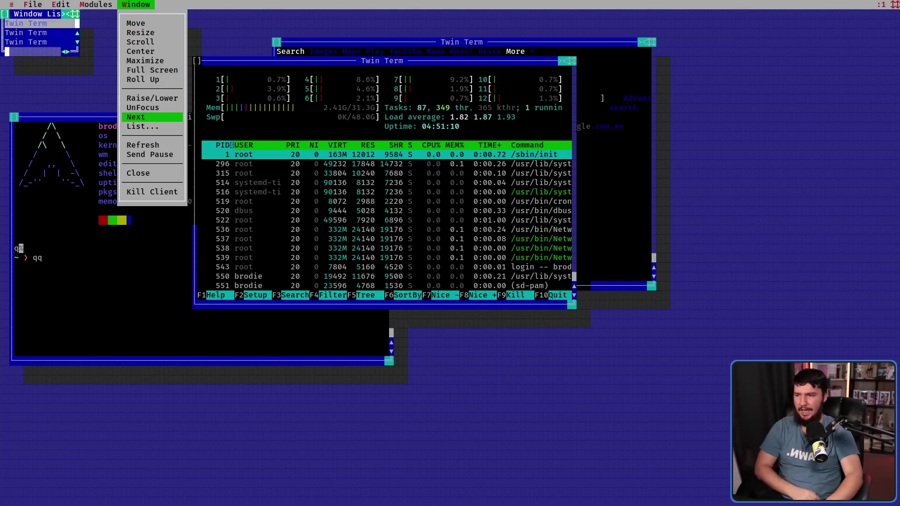
key(Left)
key(Left)
key(Left)
key(Left)
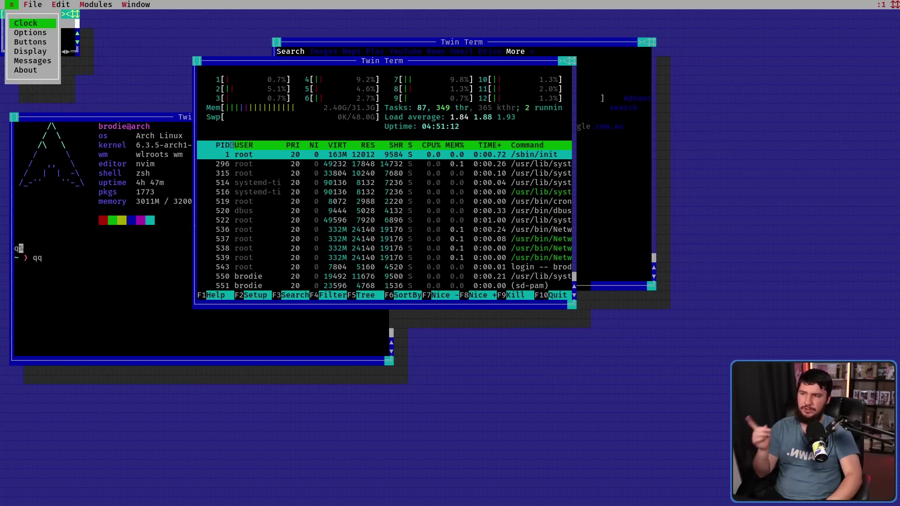
key(Down)
key(Up)
key(Down)
key(Up)
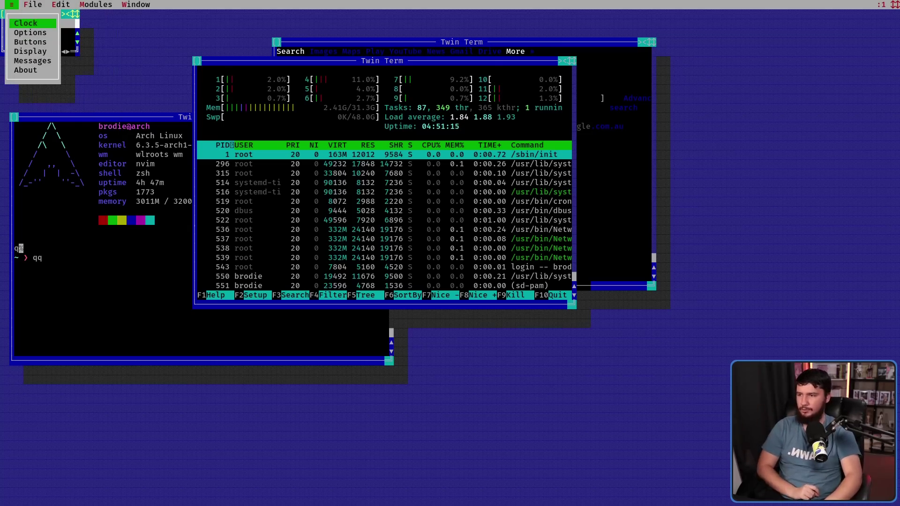
key(Return)
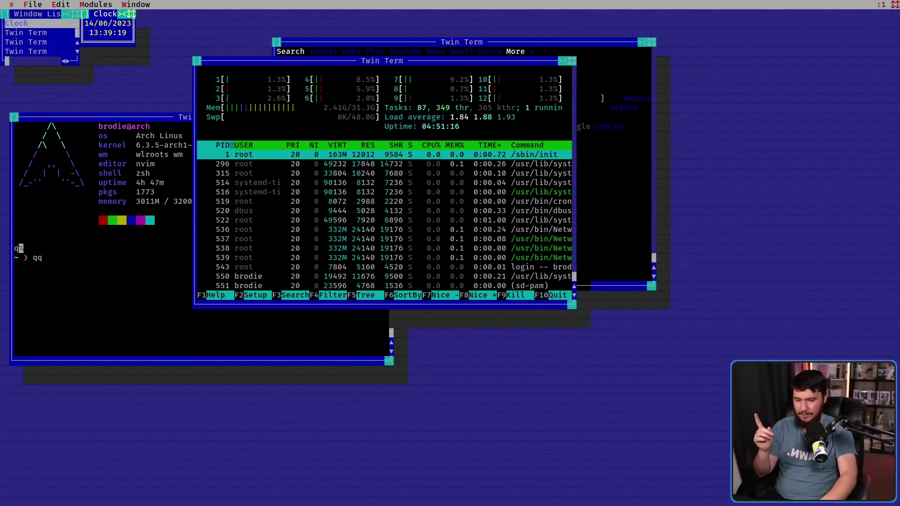
Step: Use the Next window command to move focus from the Clock to the htop terminal
key(Pause)
key(Right)
key(Right)
key(Right)
key(Right)
key(Down)
key(Up)
key(Down)
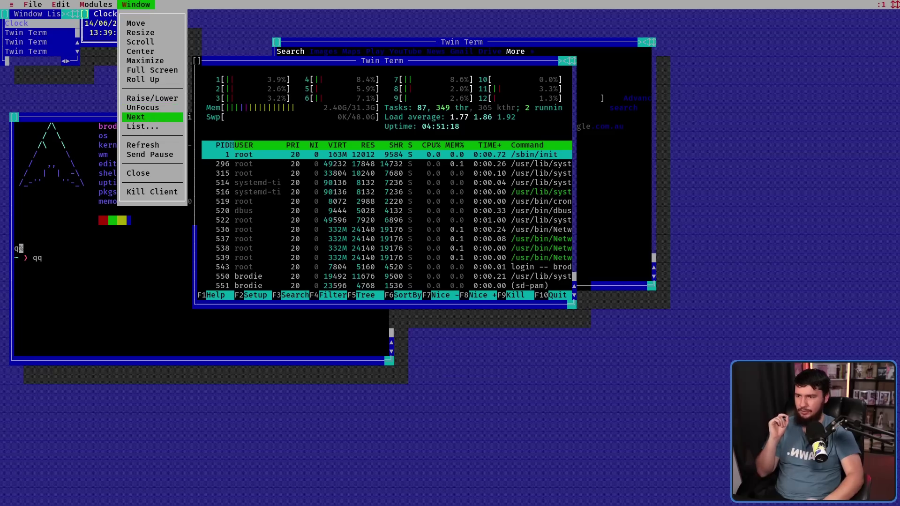
key(Return)
Step: Move focus to the Window List and switch back to the htop terminal
key(Return)
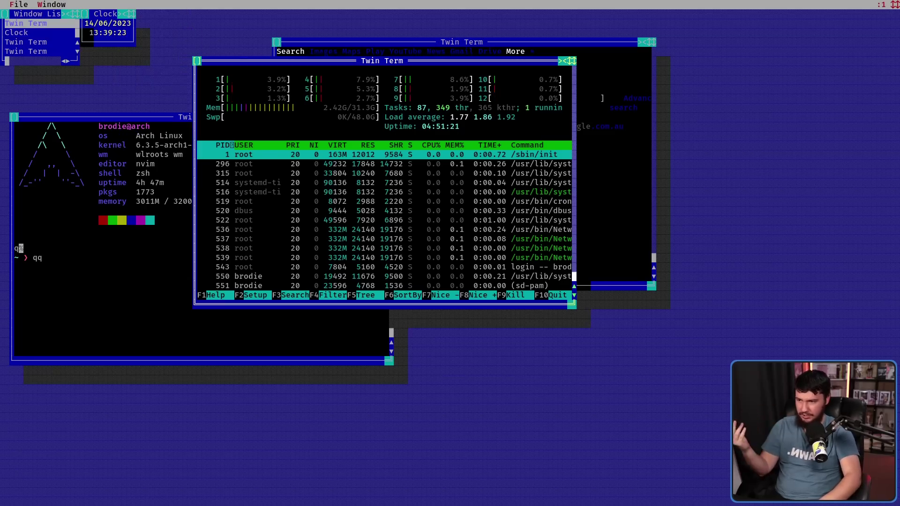
key(Pause)
key(Right)
key(Return)
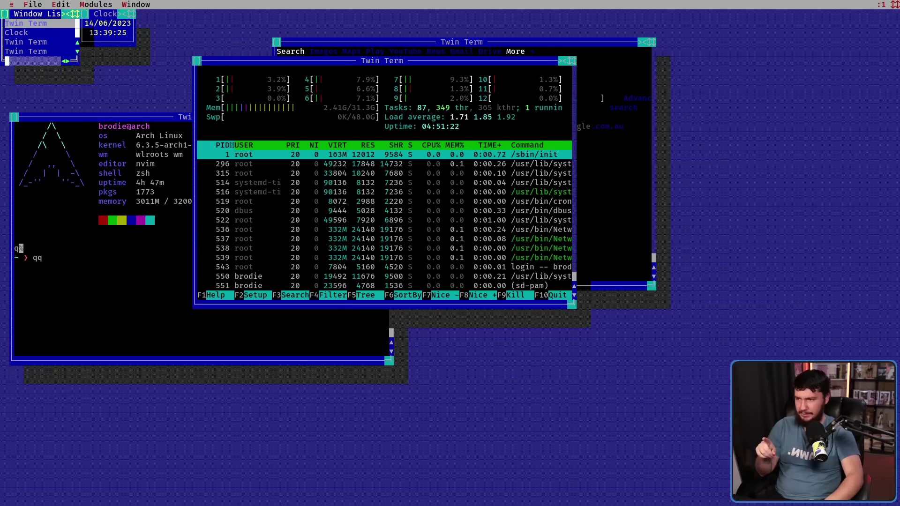
key(Down)
key(Return)
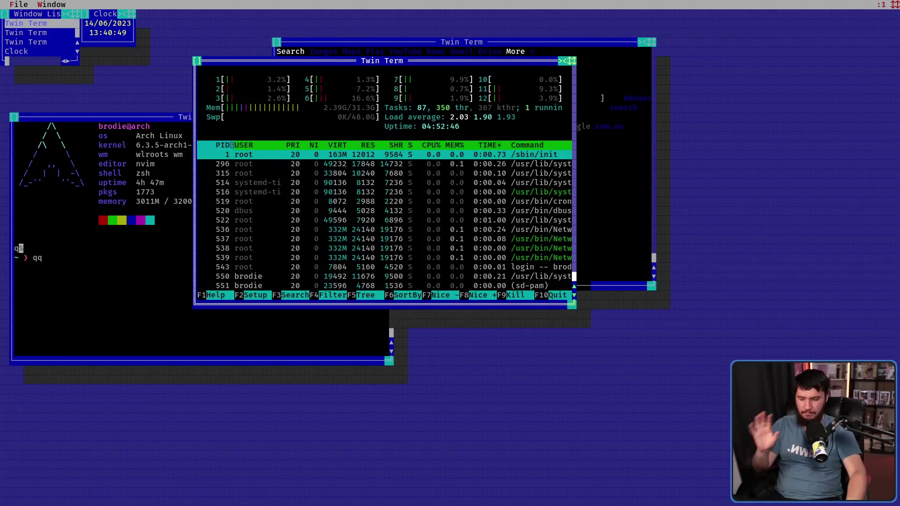
Step: Cycle focus through the system-info, htop and w3m terminals and the Clock window
key(alt+Tab)
key(alt+Tab)
key(alt+Tab)
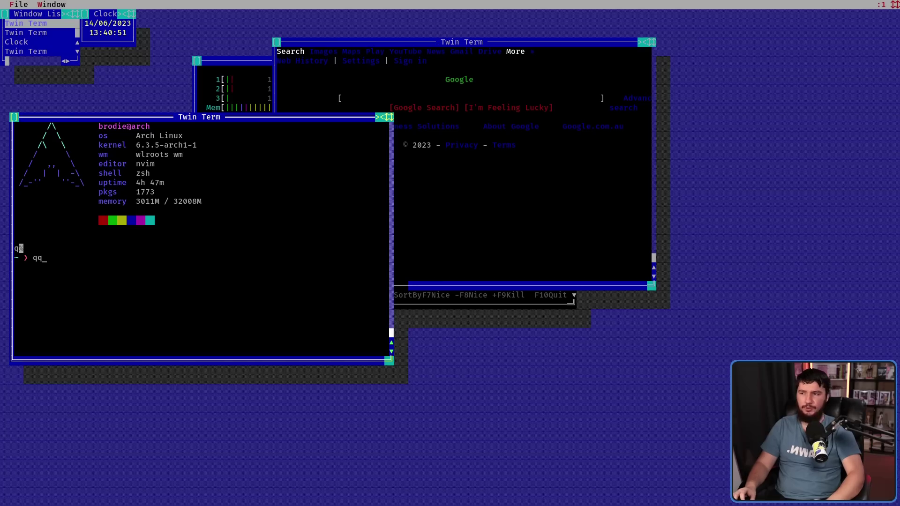
key(alt+Tab)
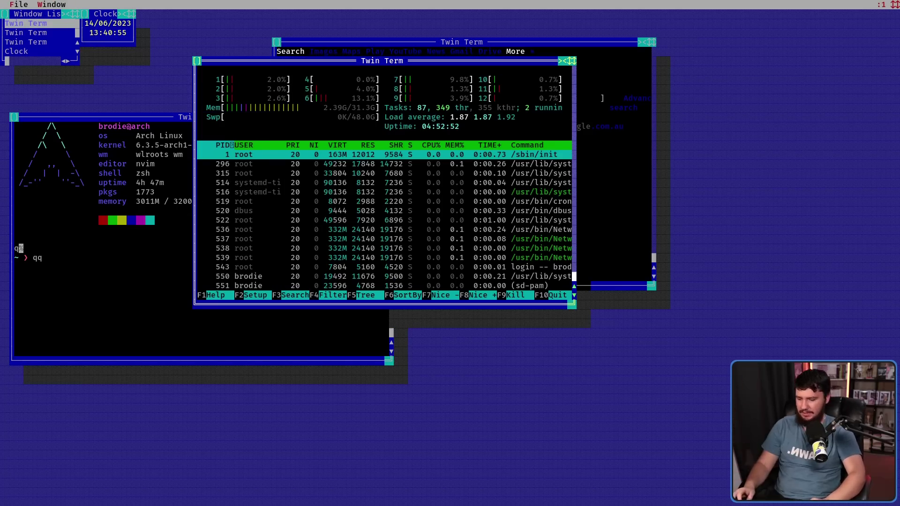
key(alt+Tab)
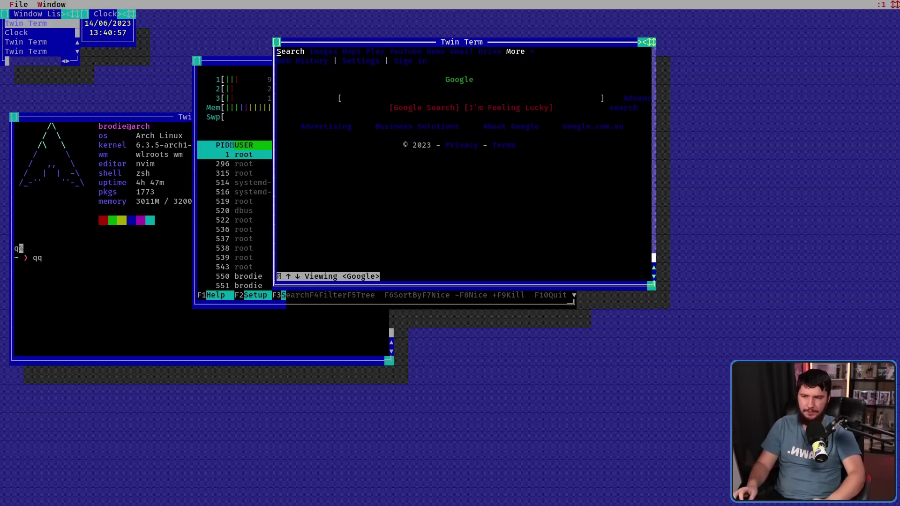
key(alt+Tab)
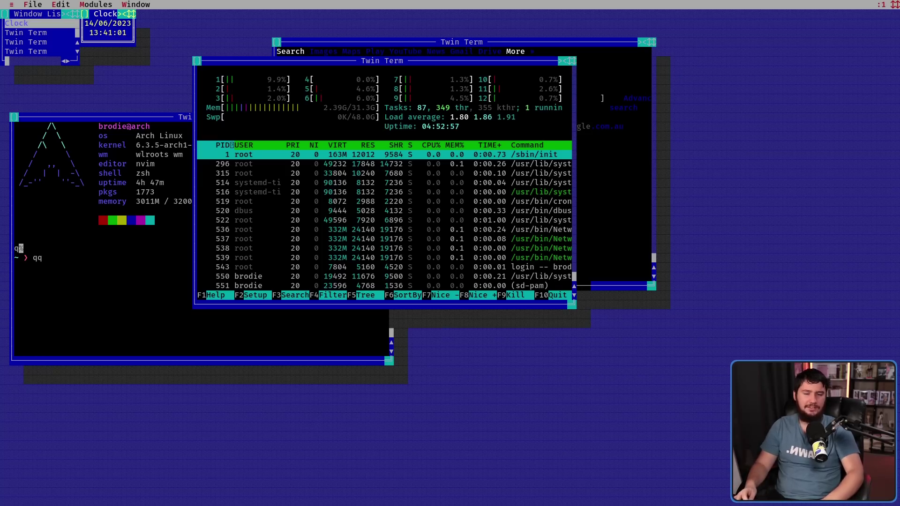
key(ctrl+alt+t)
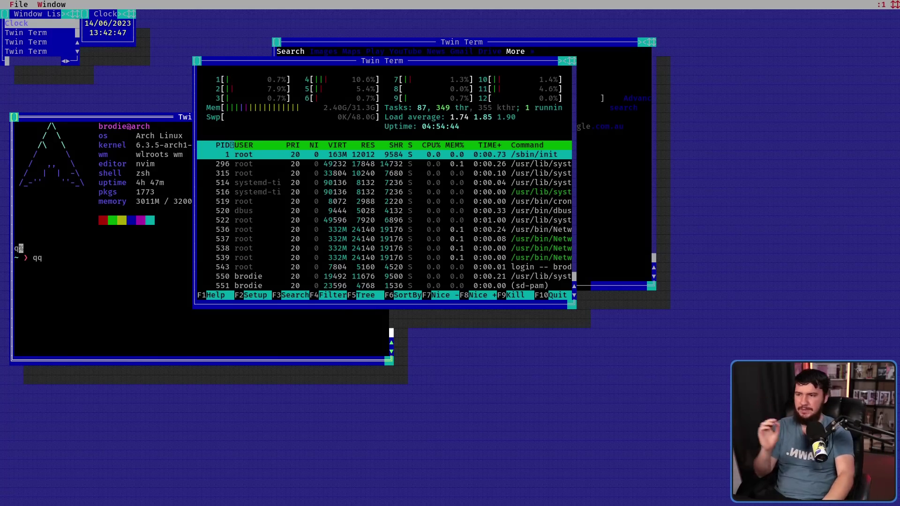
Step: Look over the File and Window commands and apply UnFocus to the system-info terminal
key(F12)
key(Left)
key(Right)
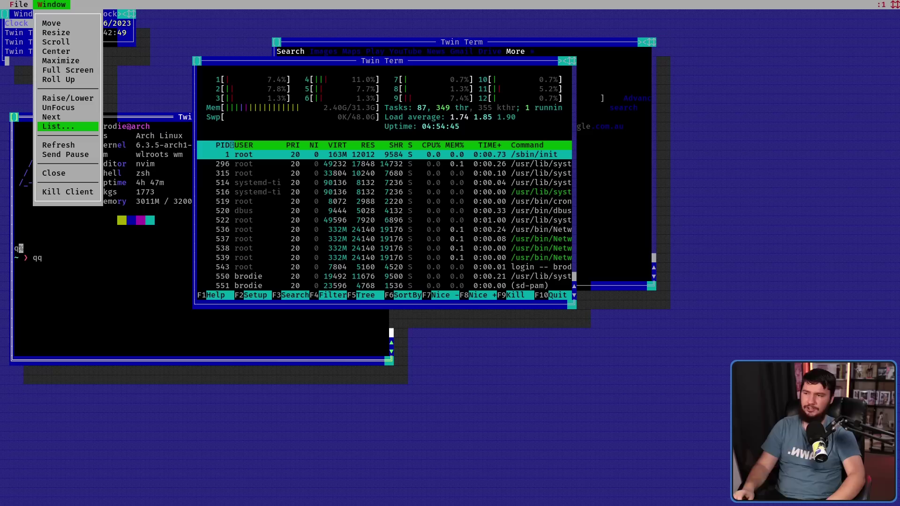
key(Left)
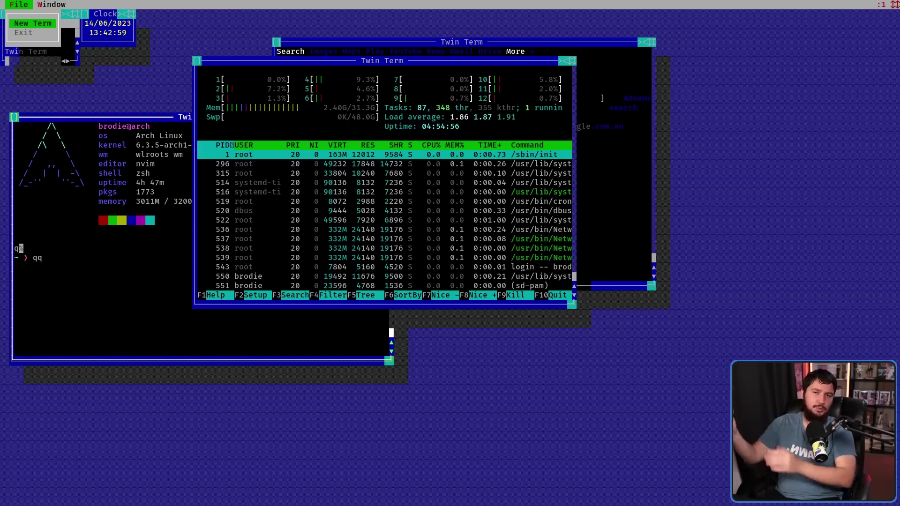
key(Right)
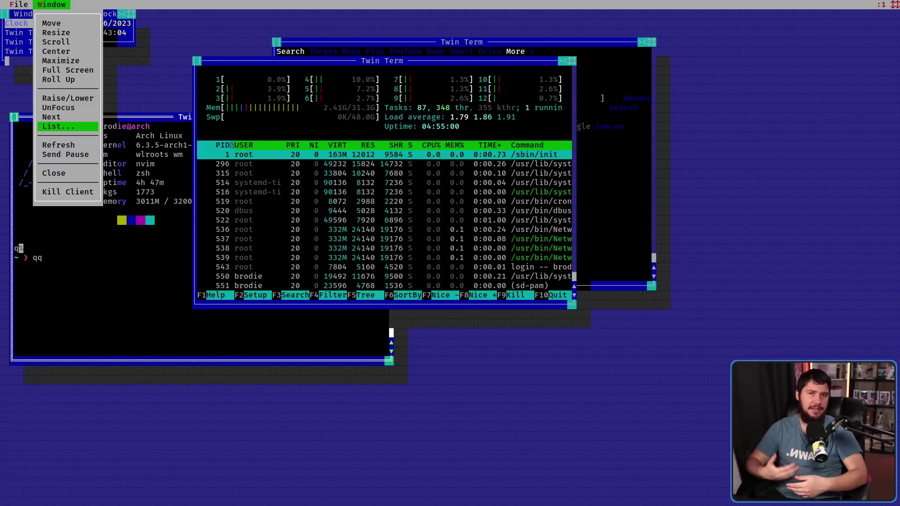
key(Up)
key(Up)
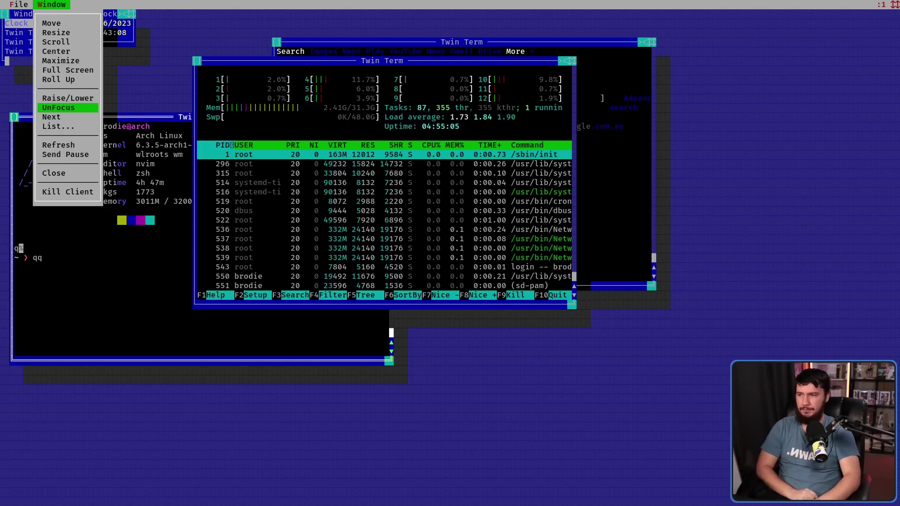
key(Return)
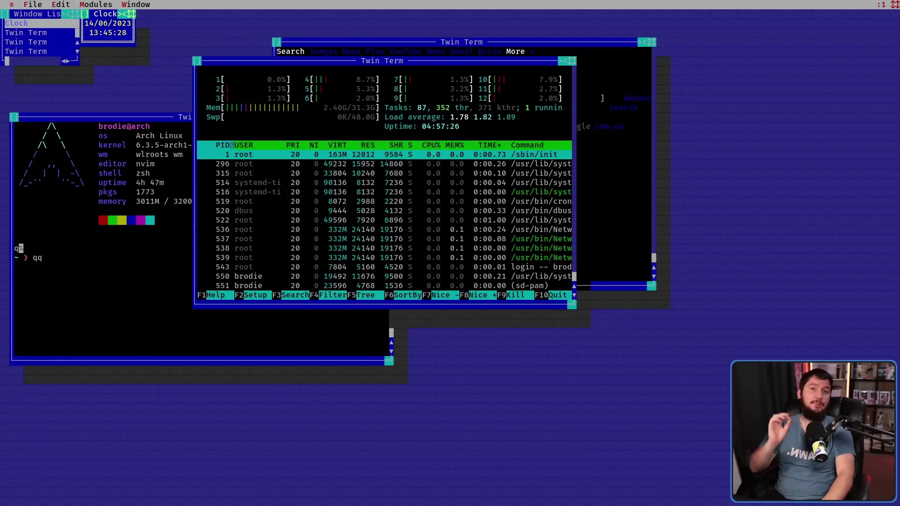
Step: Open the desktop's Options window with the shadow, cursor and menu settings
key(F12)
key(Left)
key(Left)
key(Up)
key(Up)
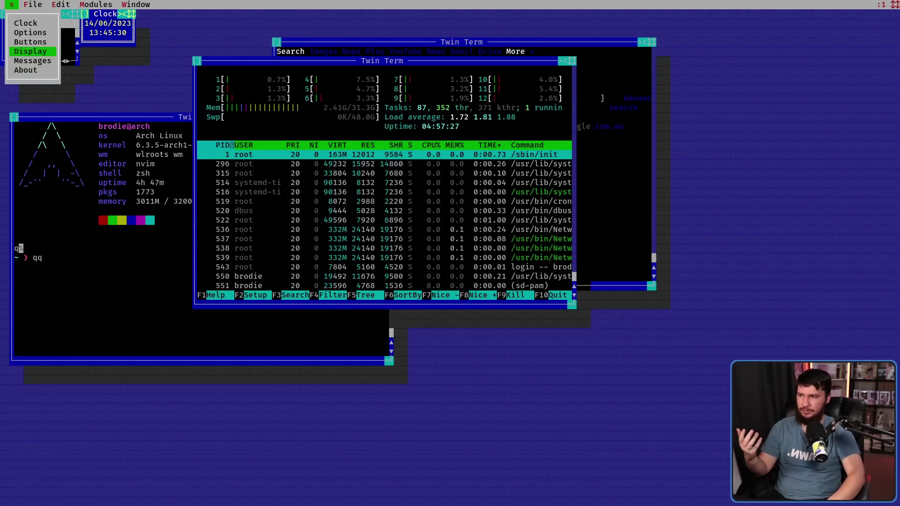
key(Up)
key(Up)
key(Return)
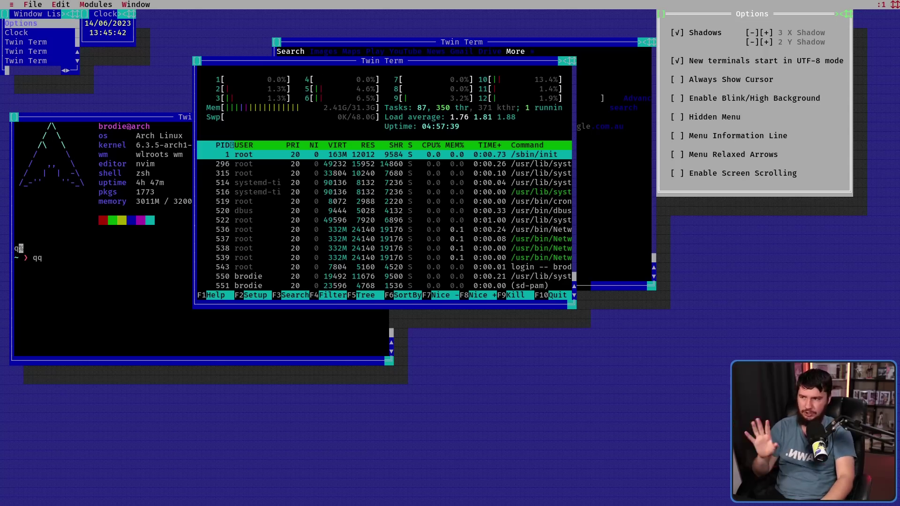
Step: Open the Buttons settings and set the windows' Close button to Disabled
click(11, 4)
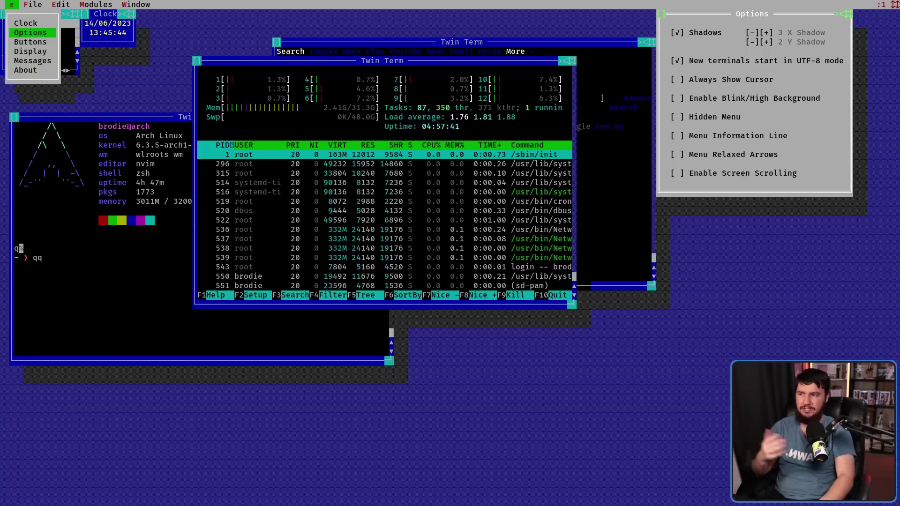
click(21, 41)
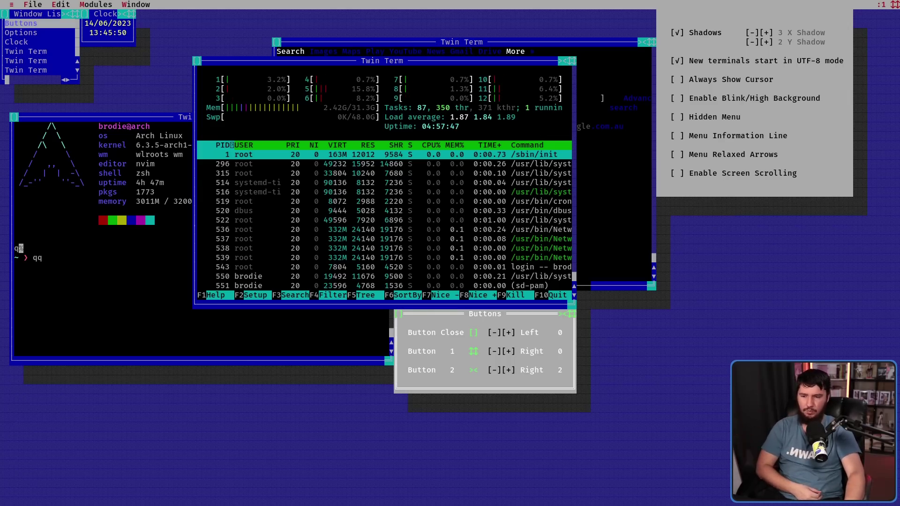
click(494, 333)
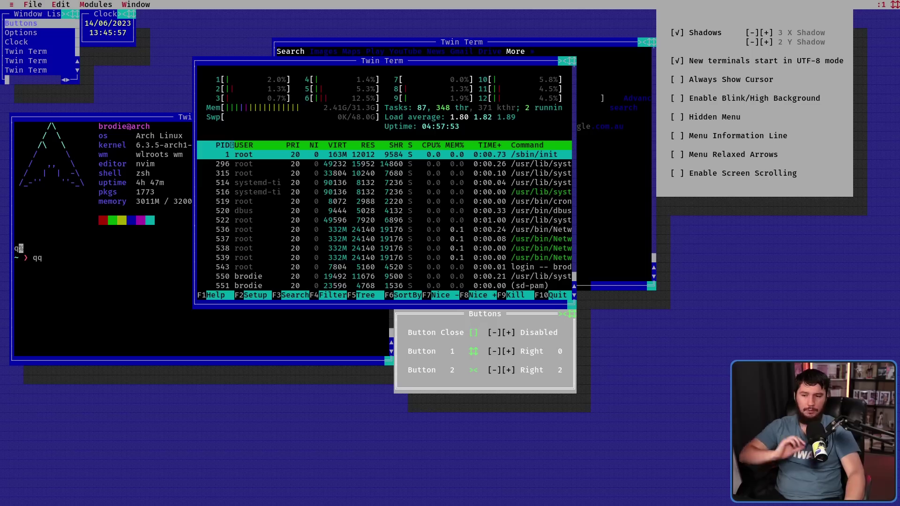
Step: Shift title-bar Button 1 to position Right 8 in the Buttons settings
click(495, 351)
click(495, 351)
click(495, 351)
click(494, 351)
click(494, 351)
click(494, 351)
click(494, 351)
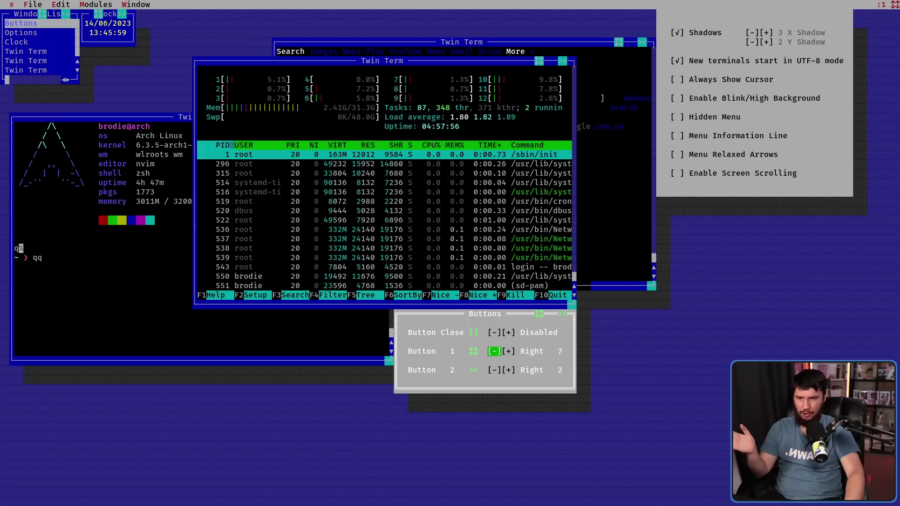
click(494, 351)
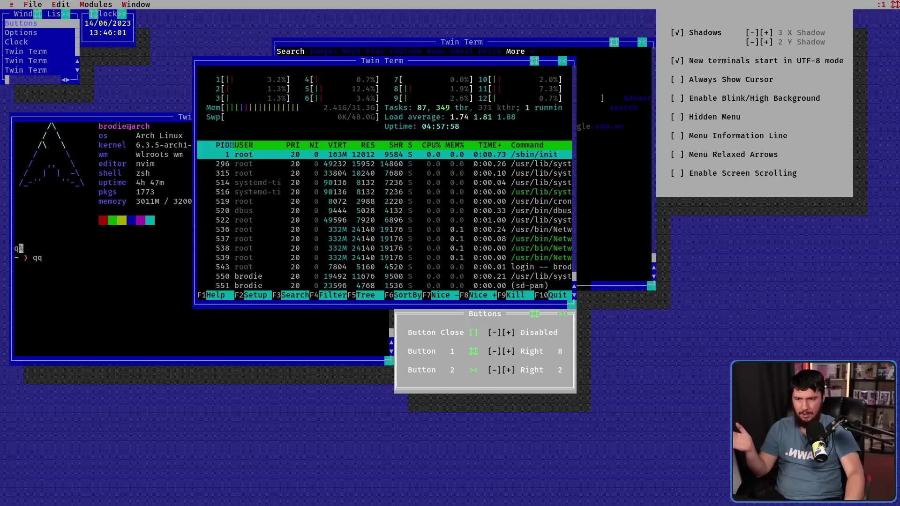
Step: Move title-bar Button 1 further inward to position Right 18 in the Buttons settings
click(494, 351)
click(494, 351)
click(494, 351)
click(494, 351)
click(495, 351)
click(494, 351)
click(495, 352)
click(494, 351)
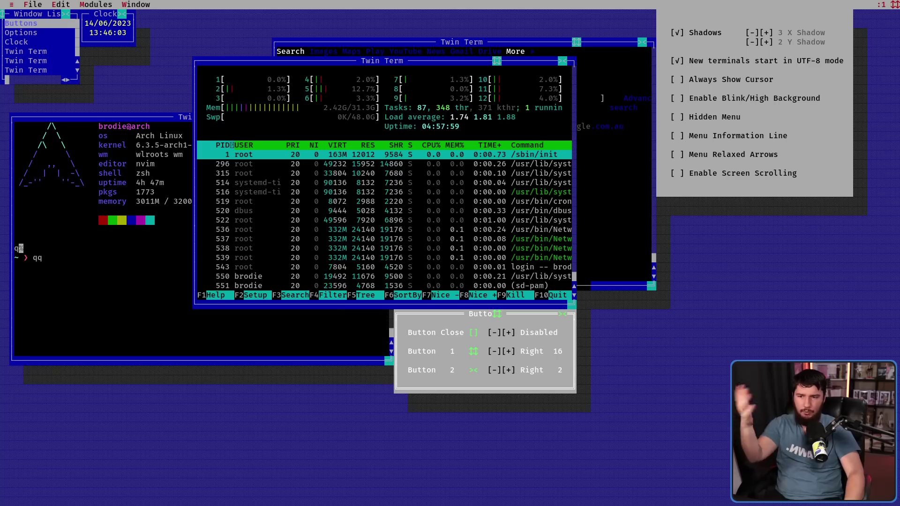
click(494, 351)
click(494, 351)
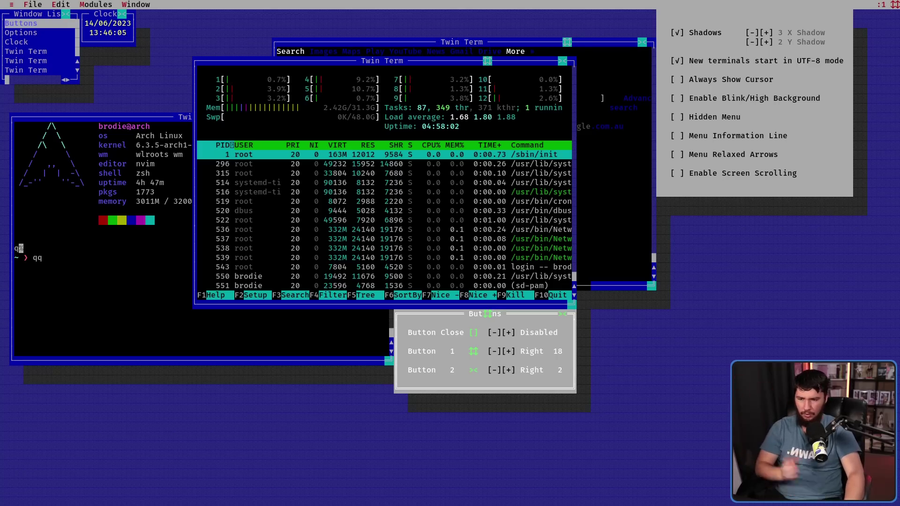
Step: Set Button 2 to Disabled and bring it back at Right 0, moving the Options window lower on the desktop
click(508, 370)
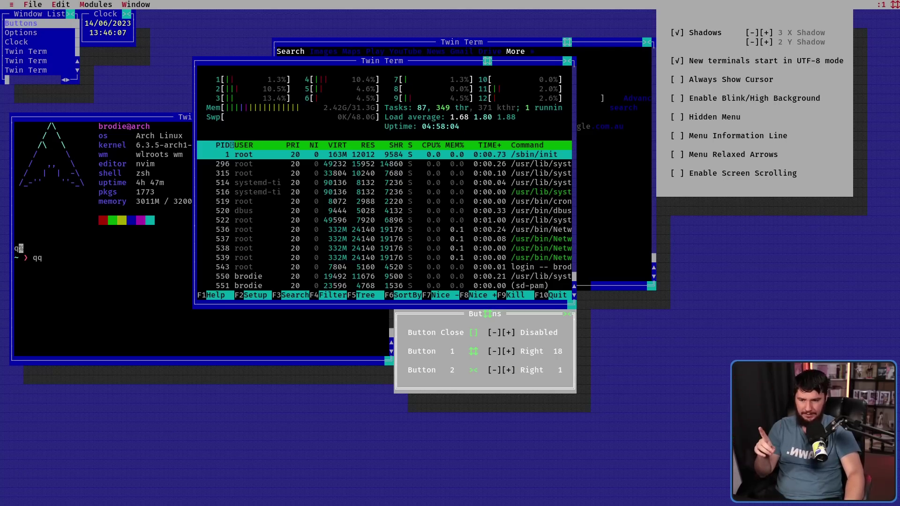
click(507, 369)
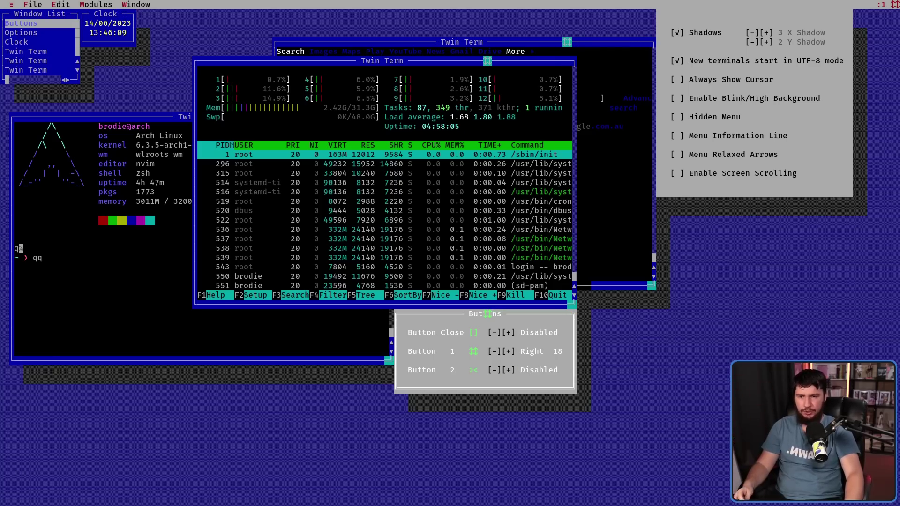
drag(755, 14, 821, 183)
click(493, 370)
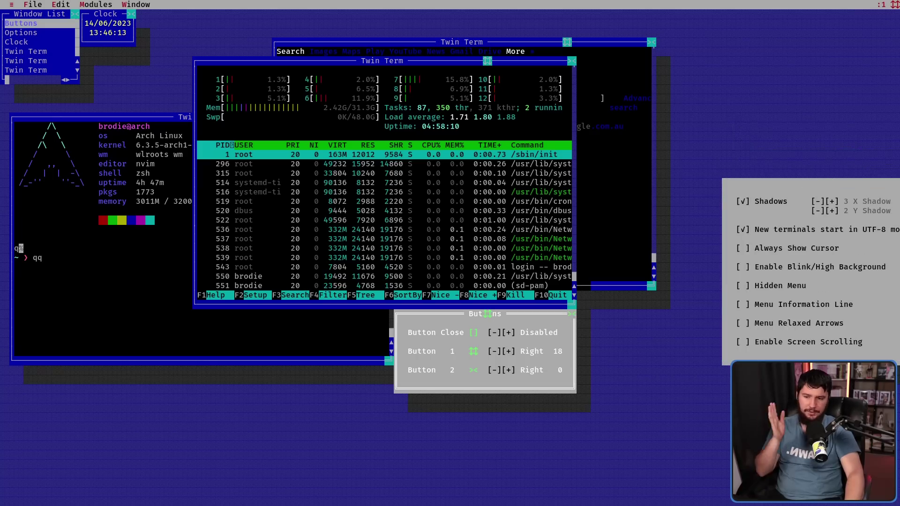
click(507, 370)
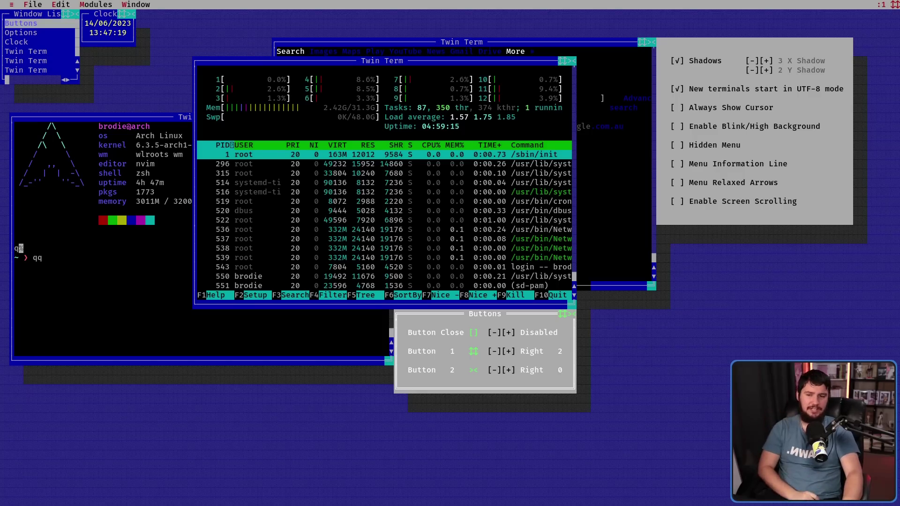
Step: Place Button 2 at Left 0 in the Buttons settings and return it to Right 0
click(509, 370)
click(508, 370)
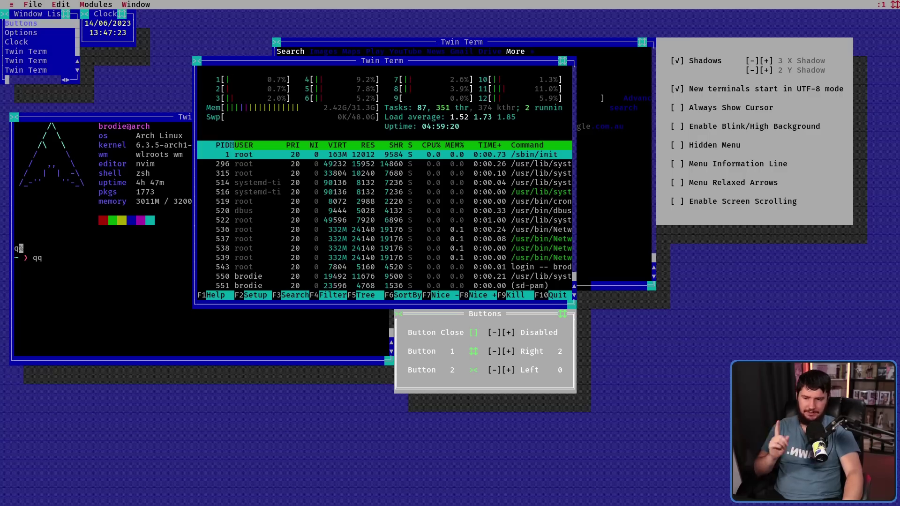
click(494, 370)
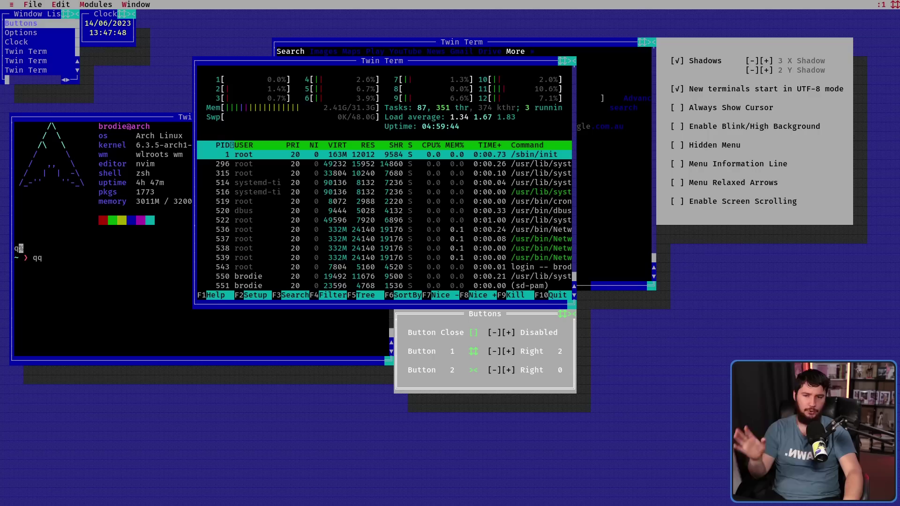
Step: Select processes 536, 522 and 520 one after another in the htop process list
click(385, 230)
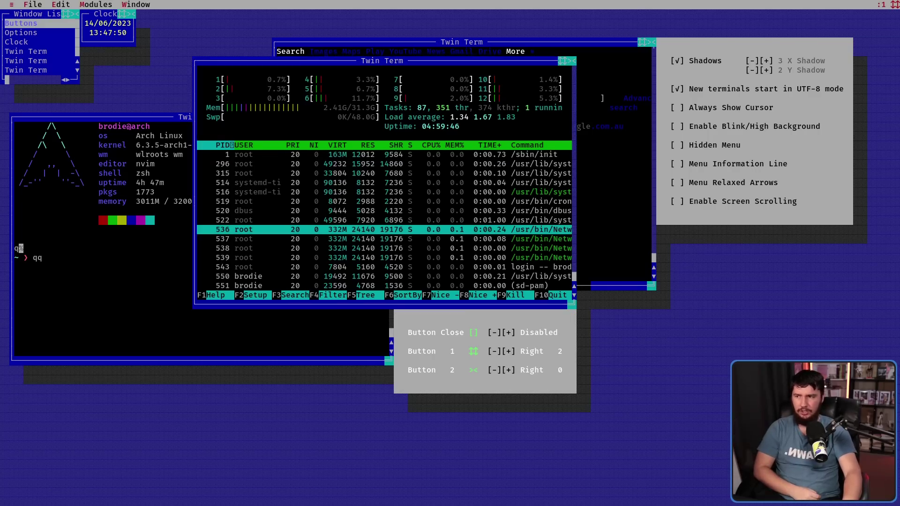
click(385, 220)
click(385, 211)
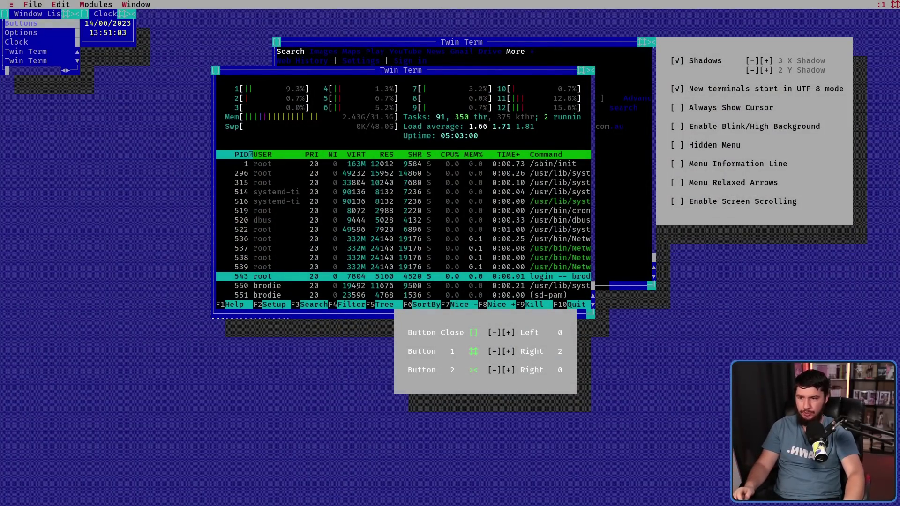
Step: Quit htop and run tmux in its terminal, shifting the terminal window toward the desktop's left side
text(qqq)
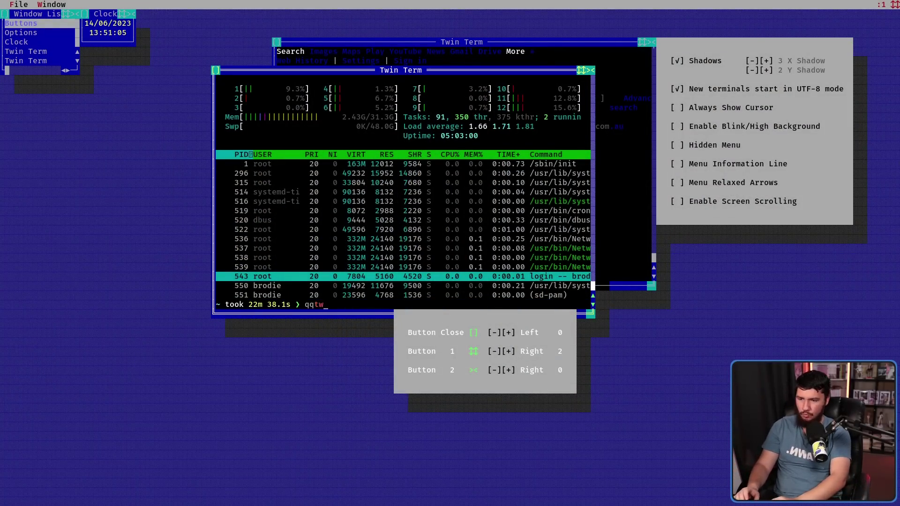
text(tmux)
key(Return)
drag(400, 69, 222, 70)
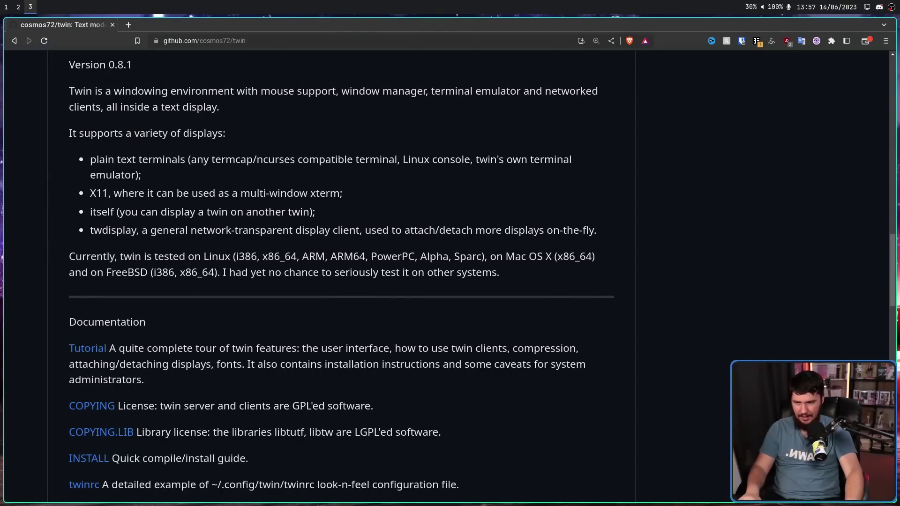
Step: In the browser, open the Tutorial document linked from the cosmos72/twin GitHub page in a new tab and switch to it
right_click(90, 348)
click(118, 351)
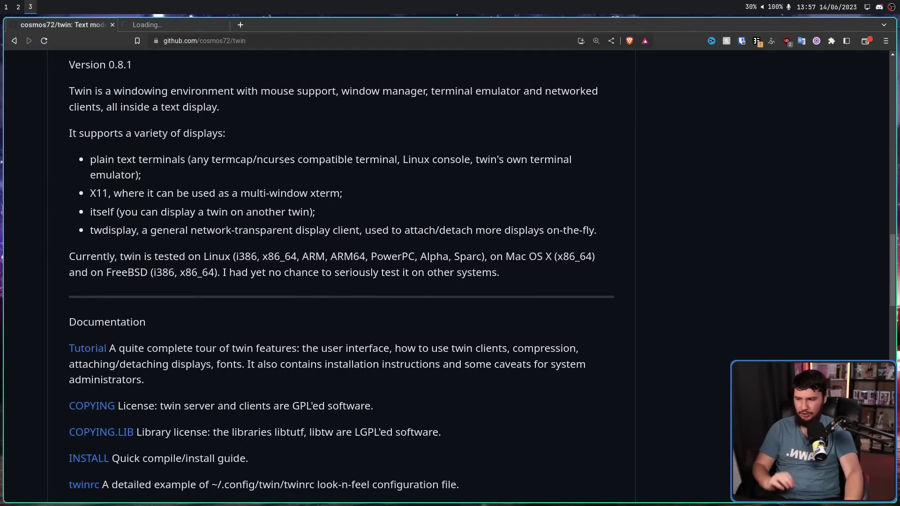
key(ctrl+Tab)
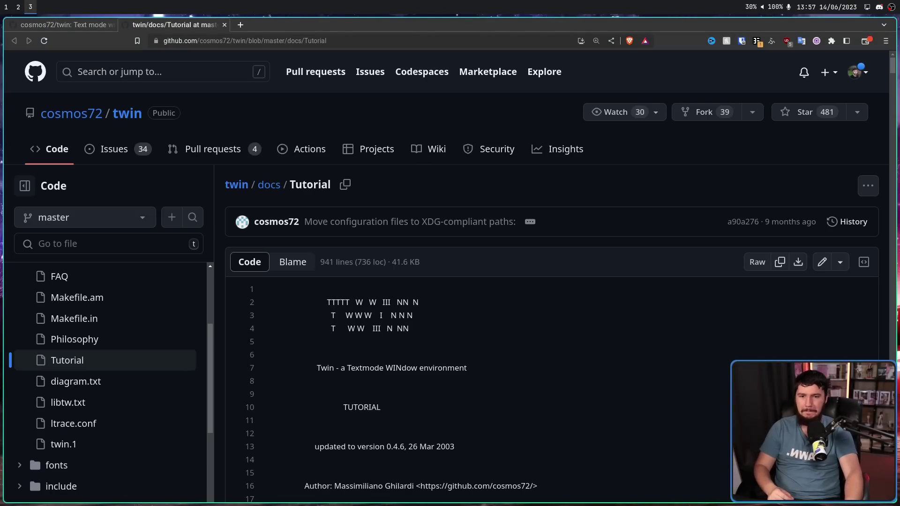
Step: Read through the twin Tutorial, covering its contents list, concepts, compilation, external programs, compression, attach/detach and display options
scroll(469, 305, down, 20)
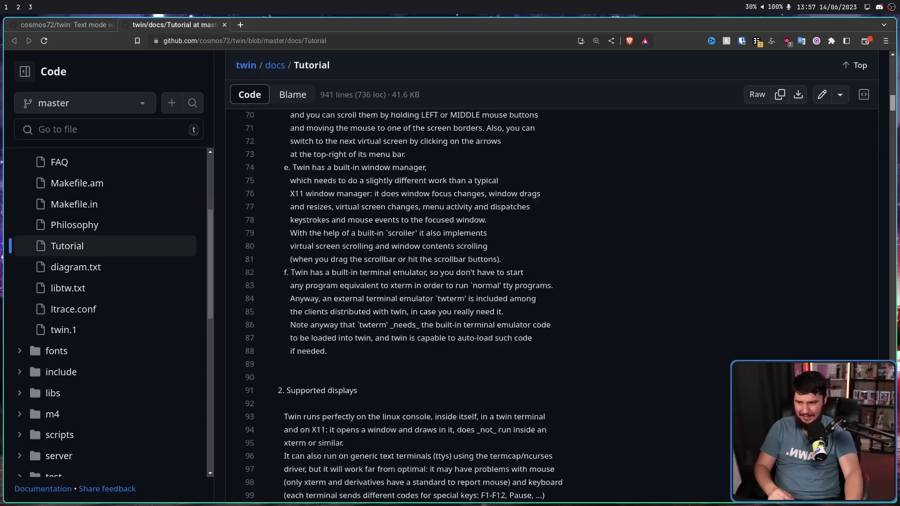
scroll(469, 304, down, 20)
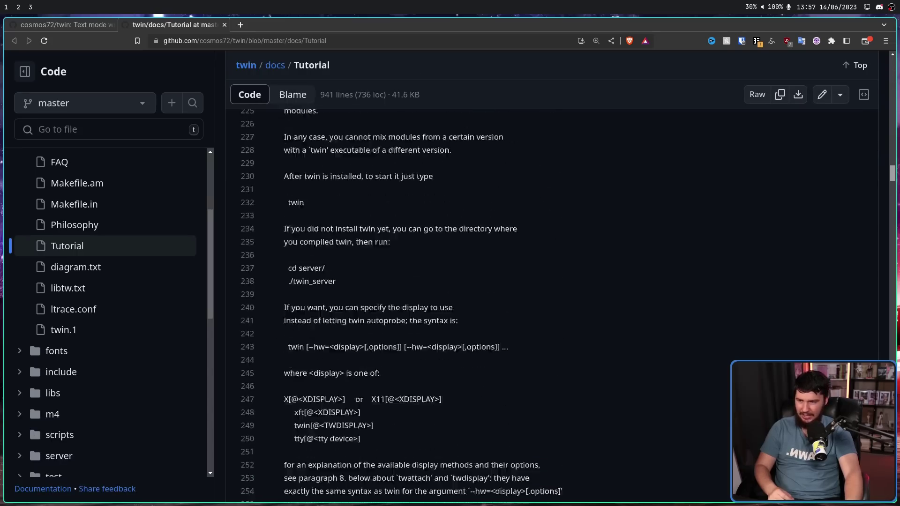
scroll(469, 305, down, 20)
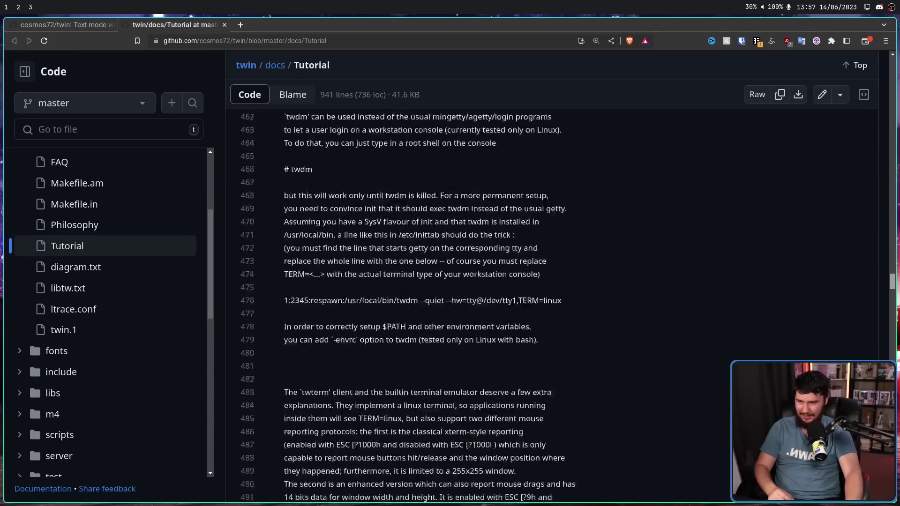
scroll(469, 304, down, 20)
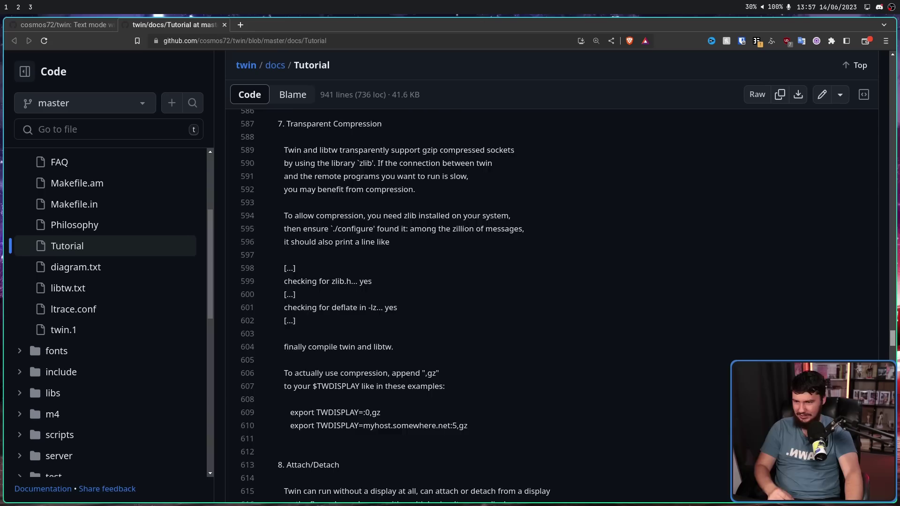
scroll(469, 305, up, 1)
scroll(468, 305, down, 8)
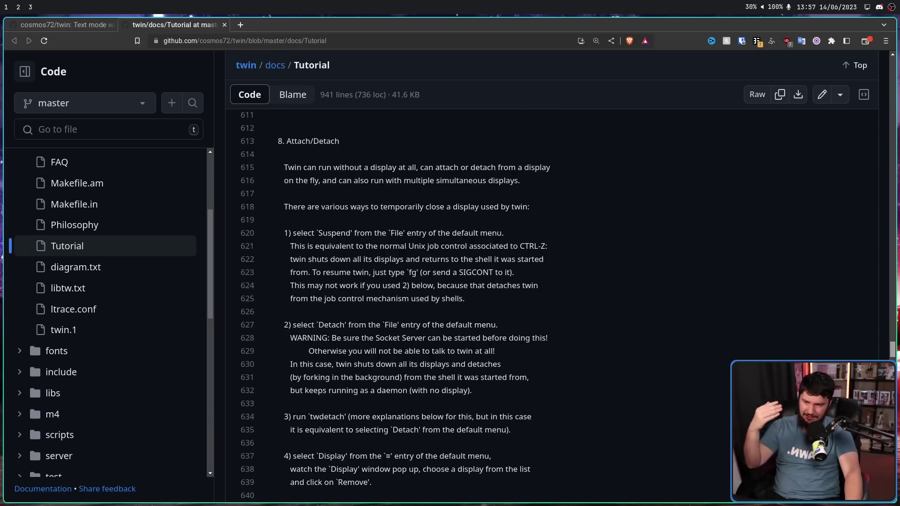
scroll(468, 305, down, 20)
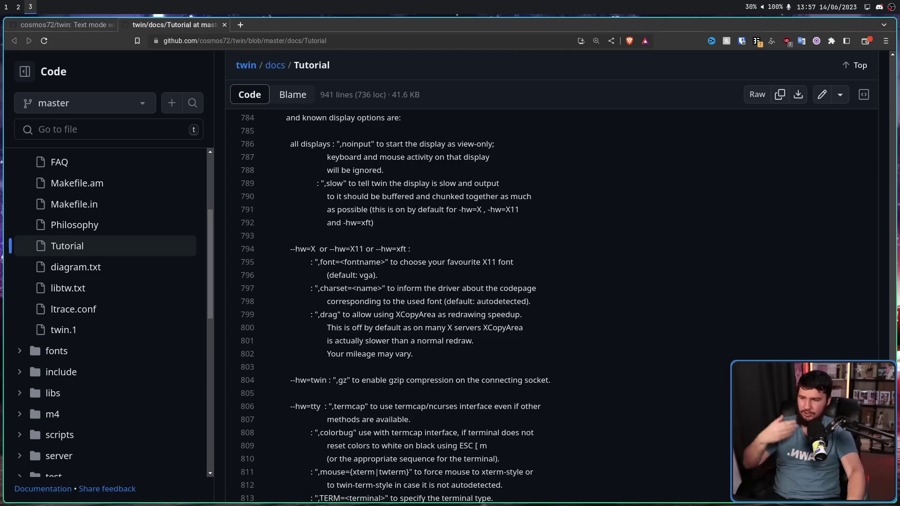
scroll(469, 305, down, 11)
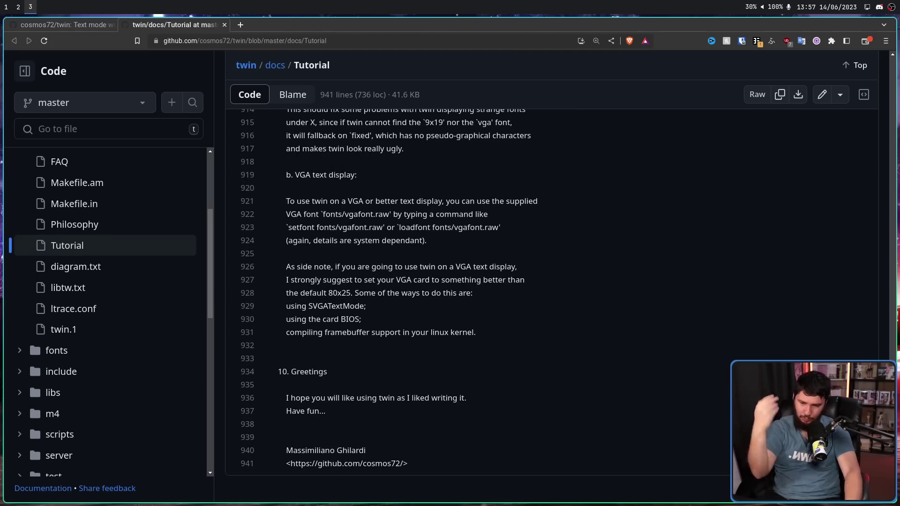
scroll(469, 305, up, 20)
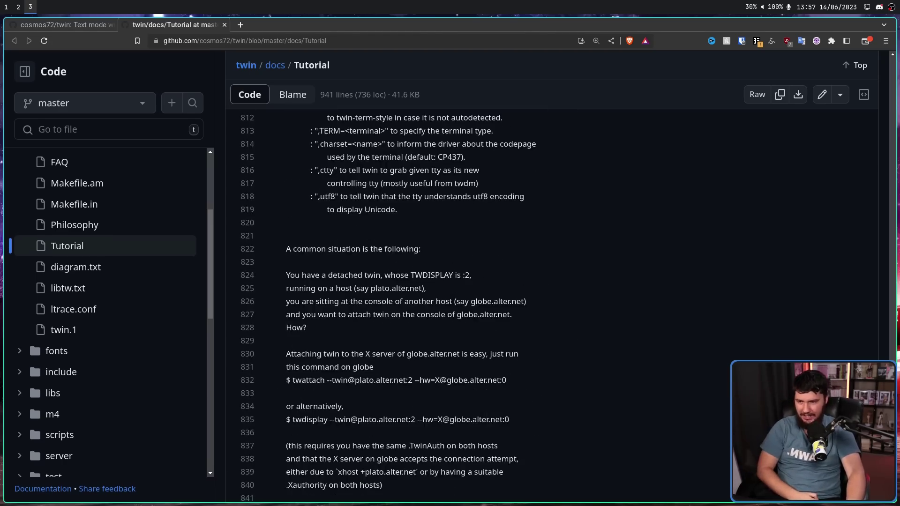
scroll(469, 305, up, 20)
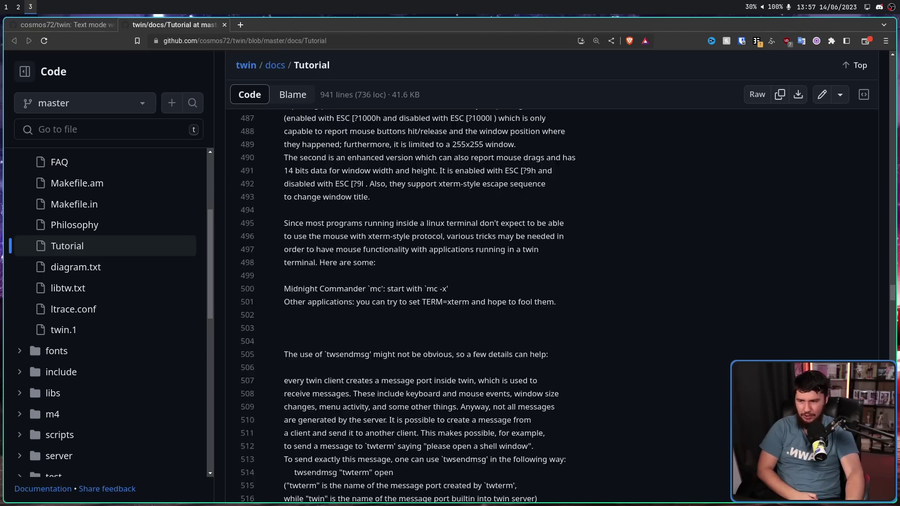
scroll(469, 305, up, 20)
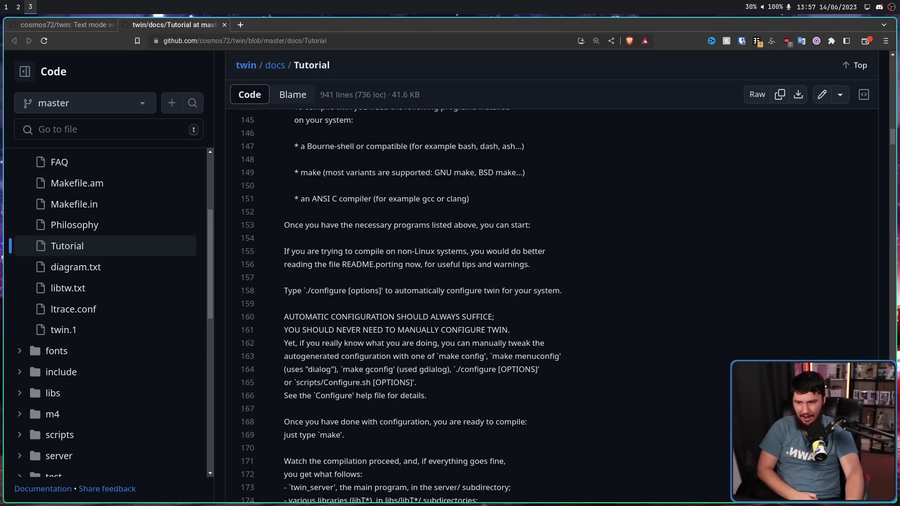
scroll(468, 305, down, 5)
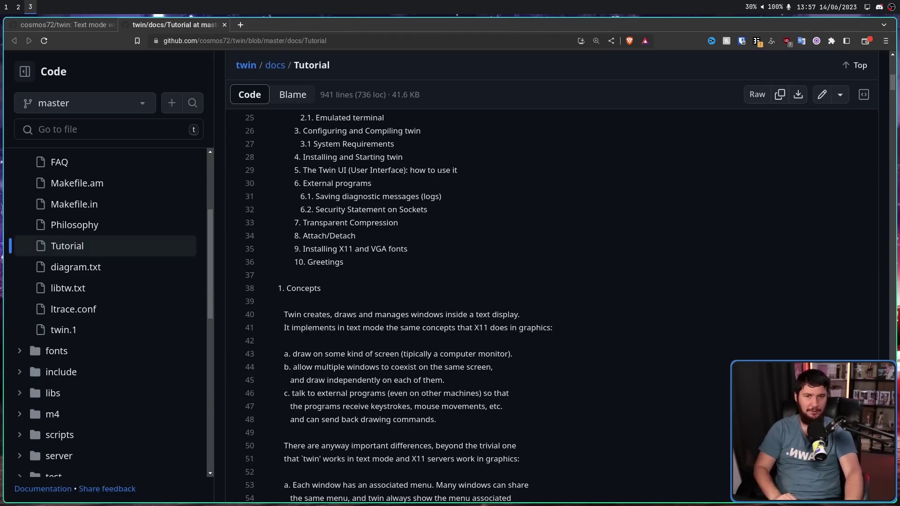
scroll(469, 305, down, 10)
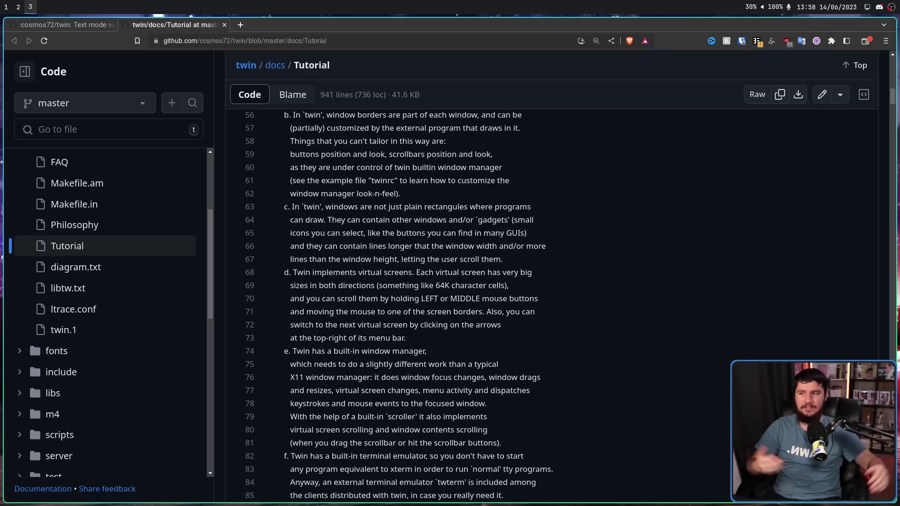
Step: Return to the twin repository page and open the linked twinrc example configuration in a new tab
click(62, 25)
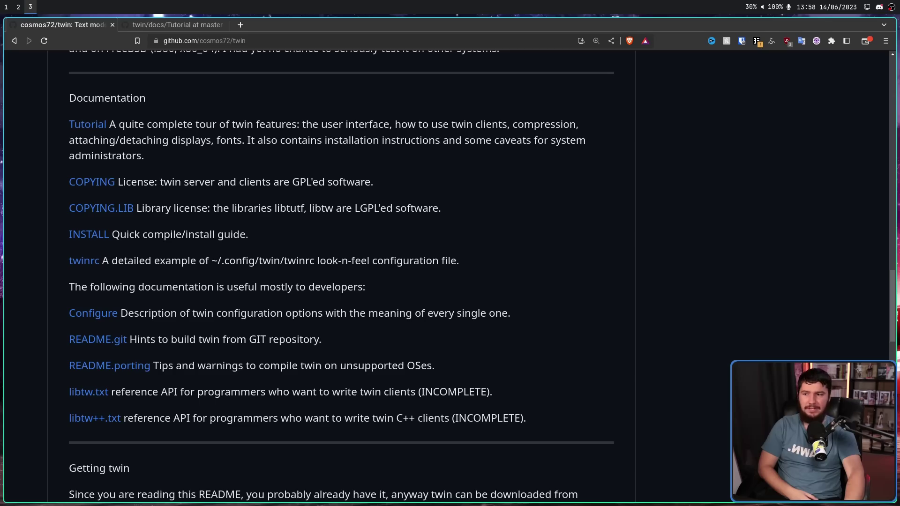
right_click(94, 263)
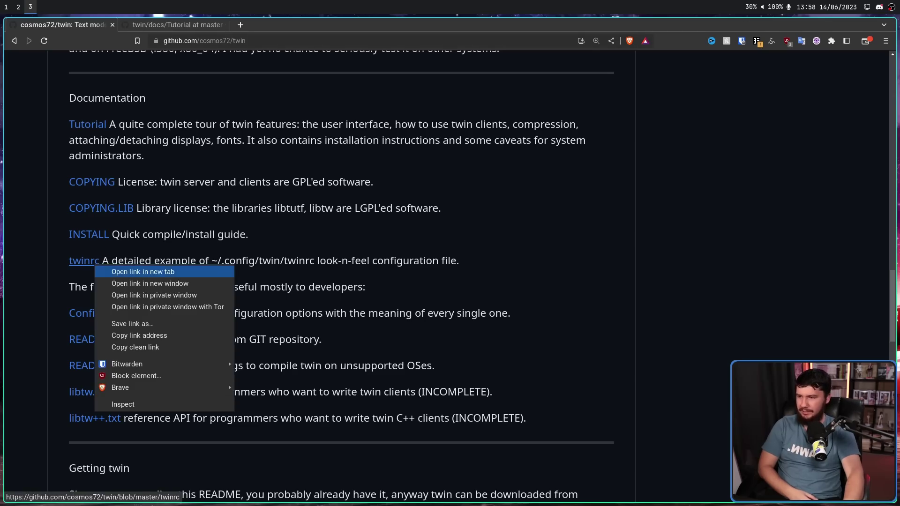
click(143, 271)
click(286, 24)
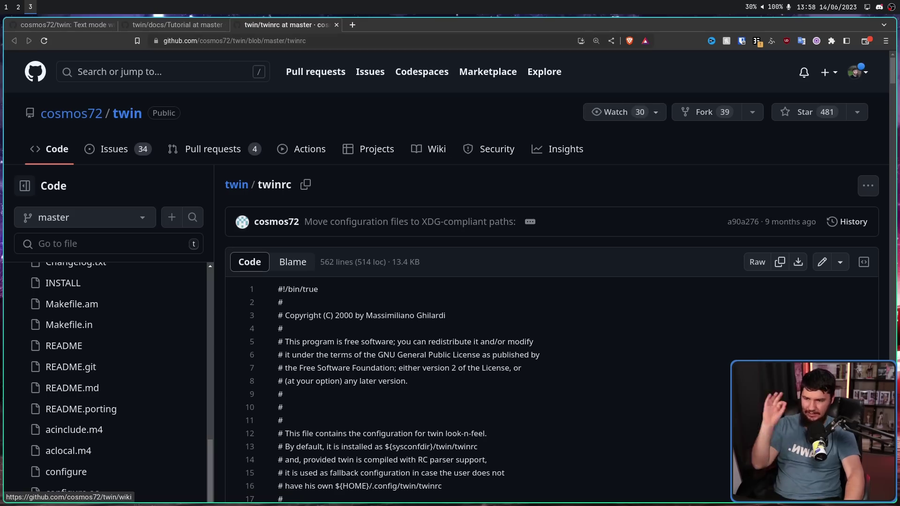
Step: Search twinrc for "alt " to review the Alt key bindings, including Copy and Paste, and return to the repository page
scroll(469, 222, down, 4)
key(ctrl+f)
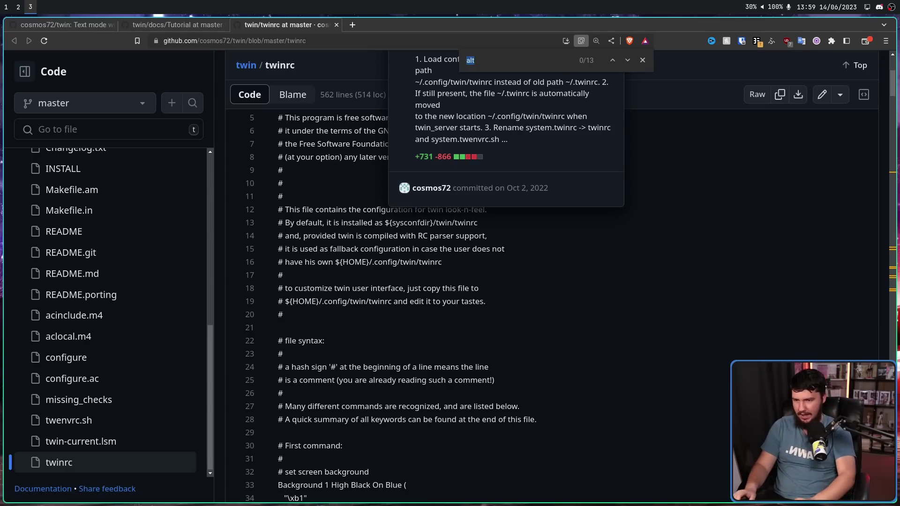
key(Return)
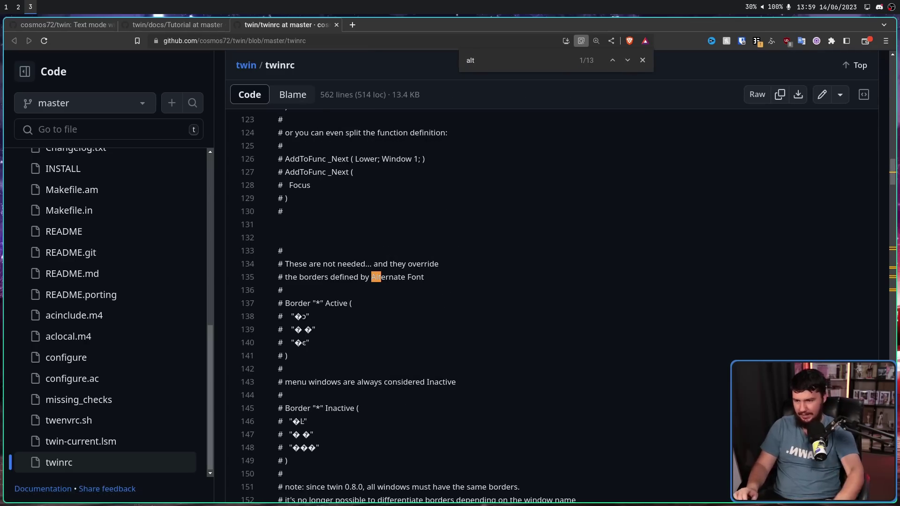
key(Return)
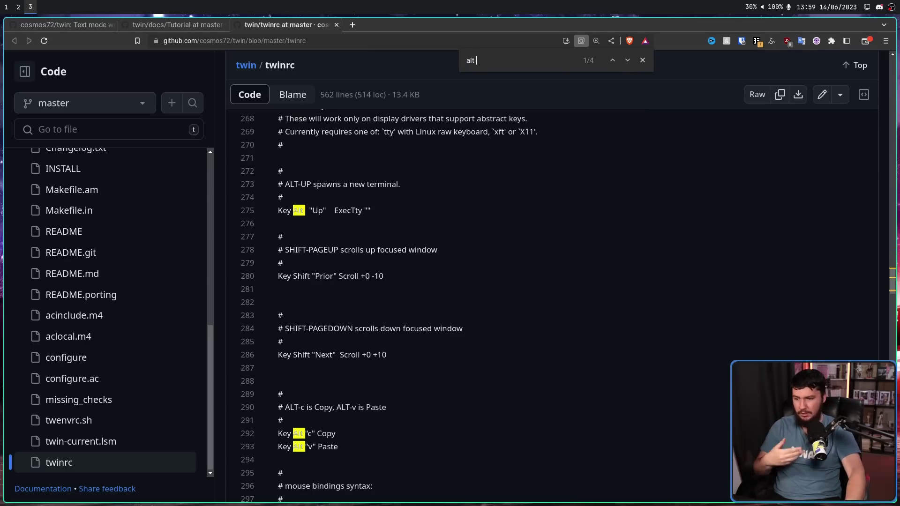
drag(335, 434, 318, 447)
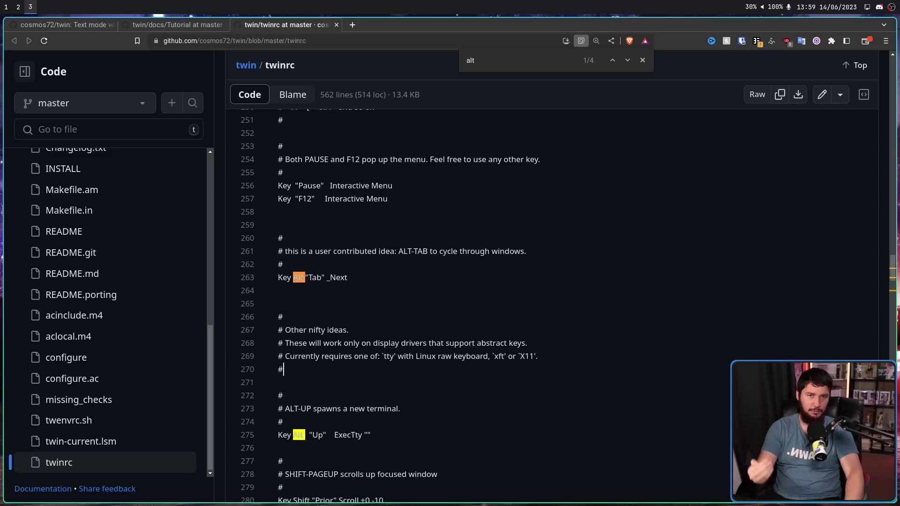
key(Escape)
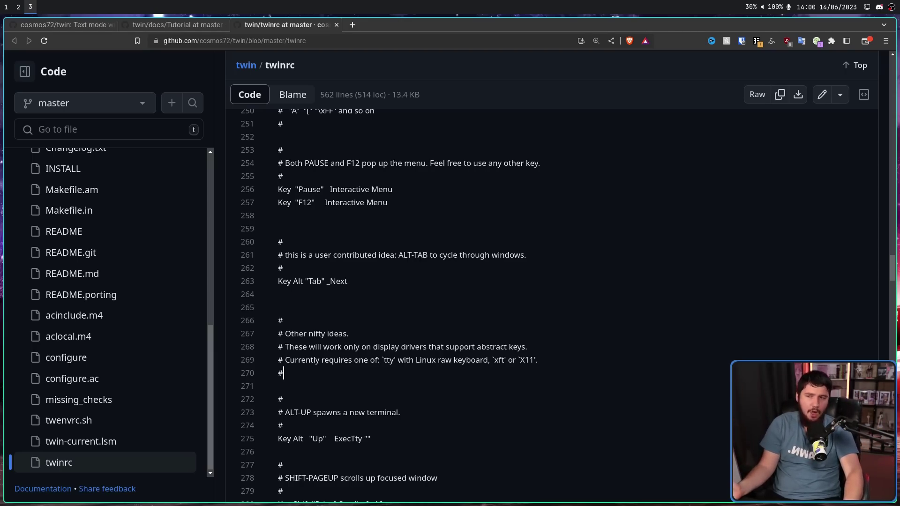
key(ctrl+Tab)
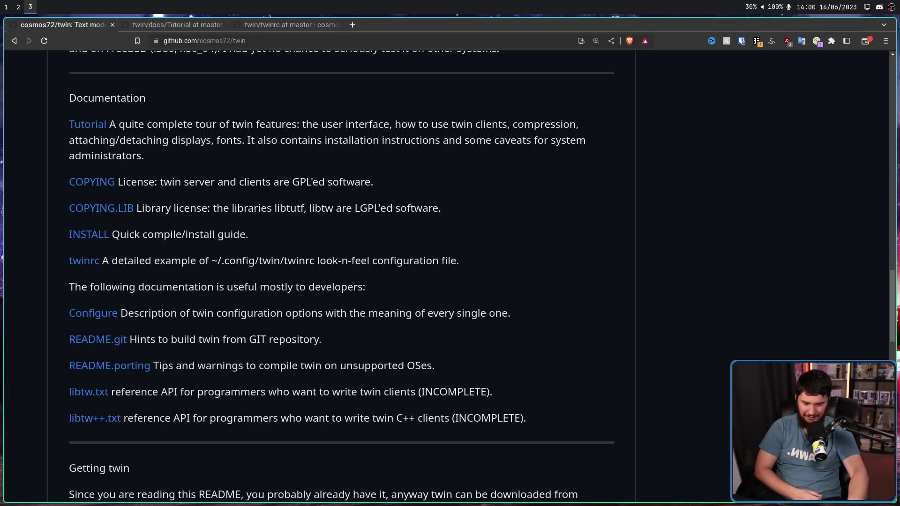
Step: Return to the start of the twin repository page and highlight the "retro" program wording in its About description
scroll(341, 277, up, 15)
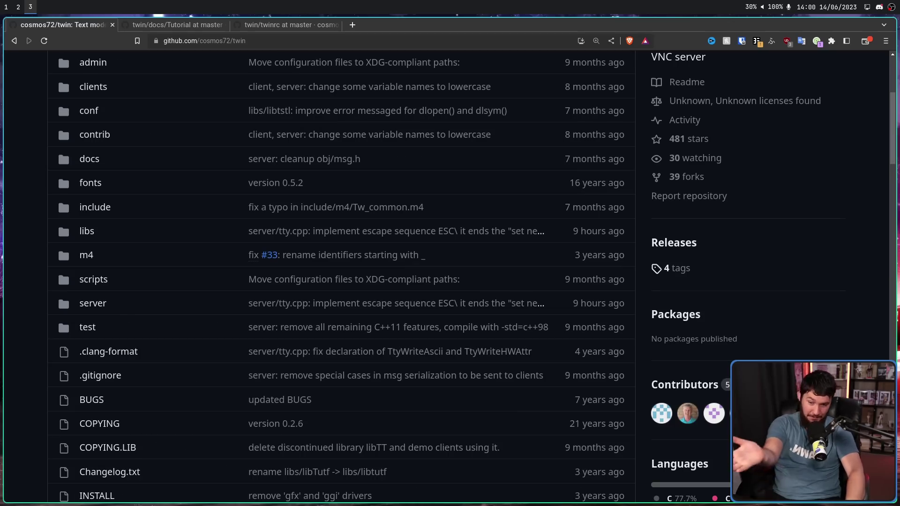
mouse_move(767, 413)
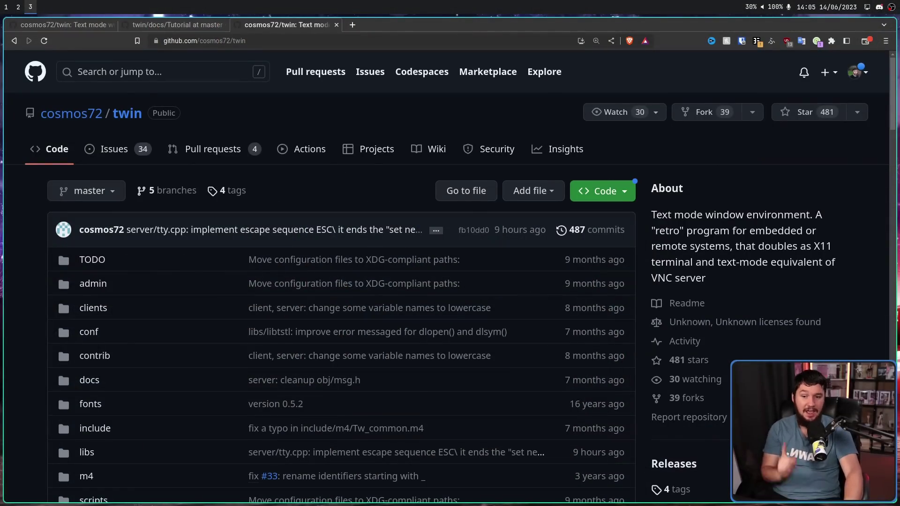
drag(731, 231, 816, 215)
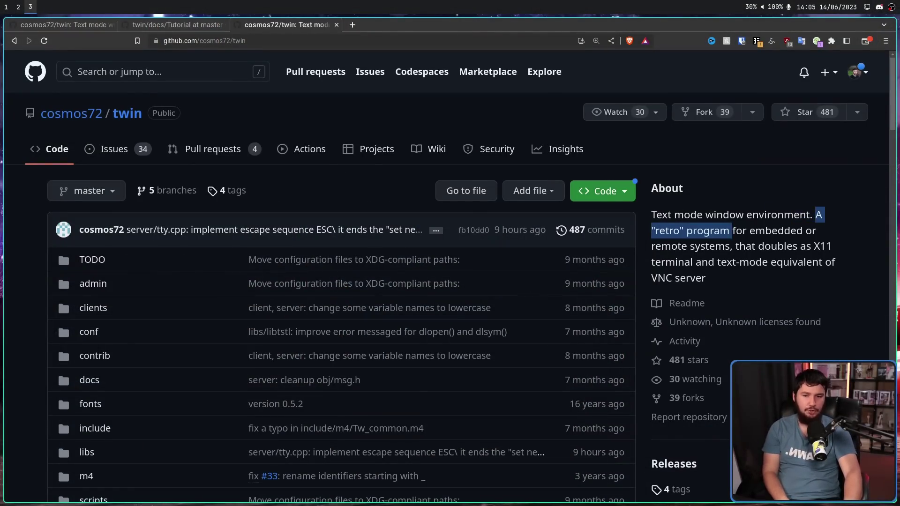
drag(725, 247, 652, 231)
click(652, 231)
Step: Highlight the last-update ages of the fonts folder and the COPYING file in the repository's file list
scroll(341, 234, down, 5)
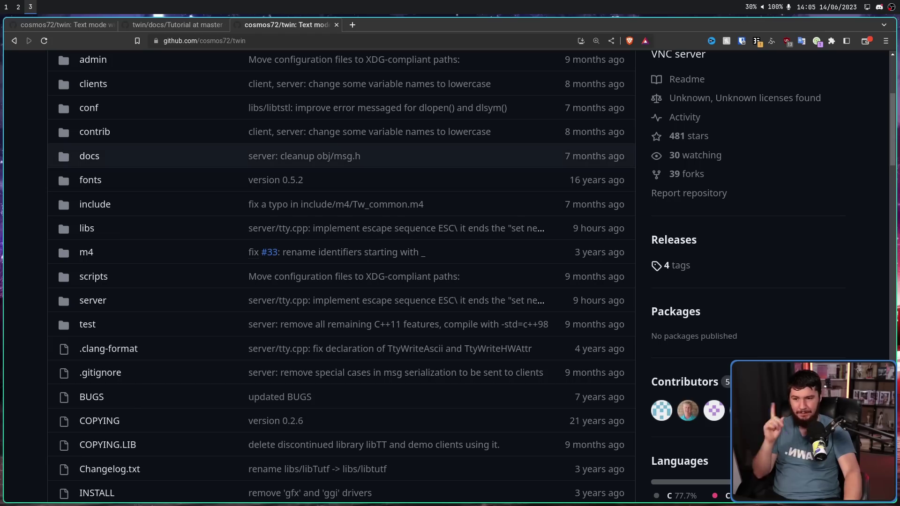
drag(624, 181, 569, 180)
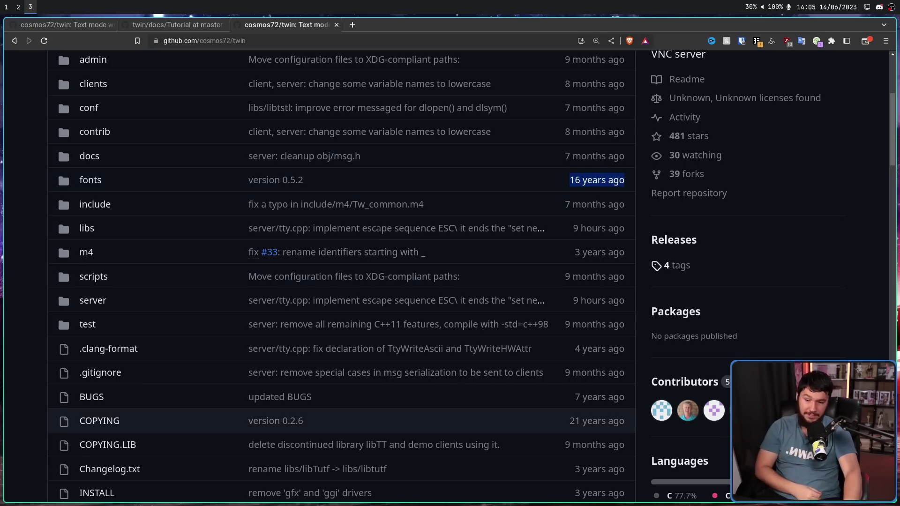
drag(625, 422, 569, 421)
click(570, 421)
Step: Open the commit history of the twin repository's master branch
scroll(569, 422, up, 4)
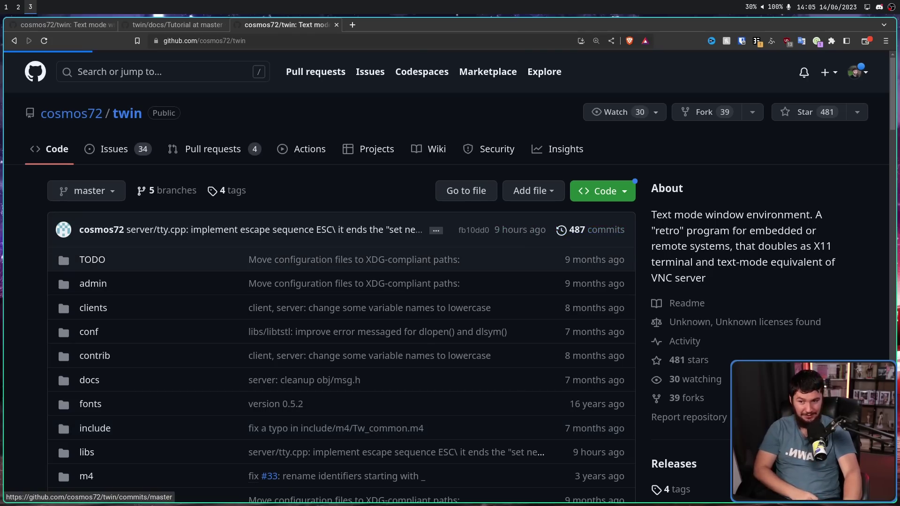
click(596, 230)
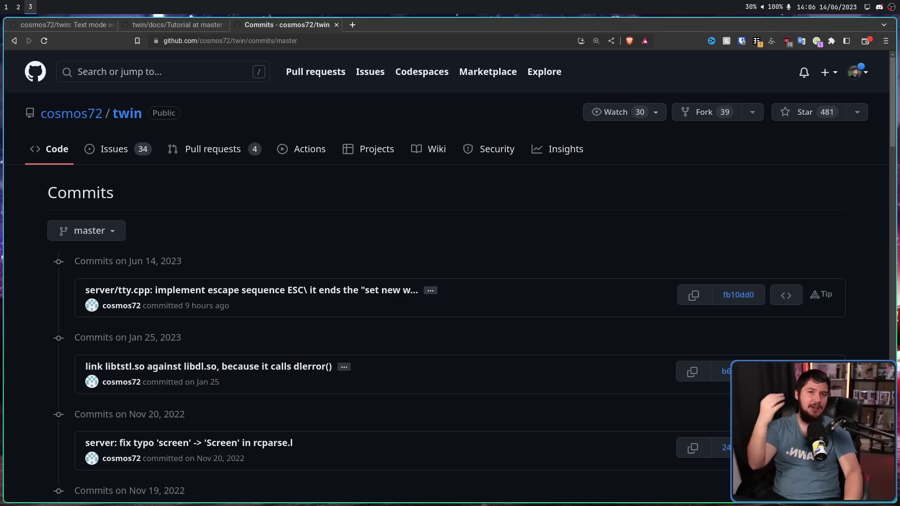
Step: Return to the README's installation instructions and highlight the FreeBSD note about running ldconfig -R as root
scroll(558, 149, down, 5)
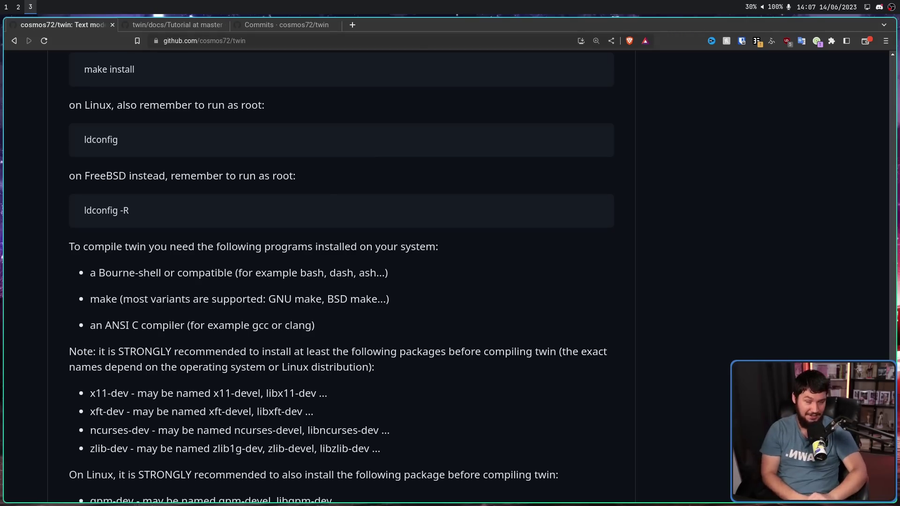
drag(129, 211, 69, 176)
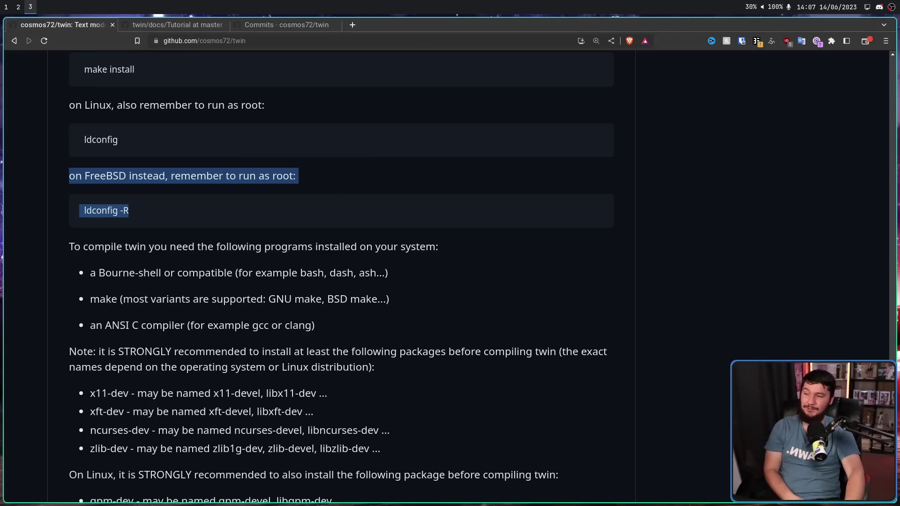